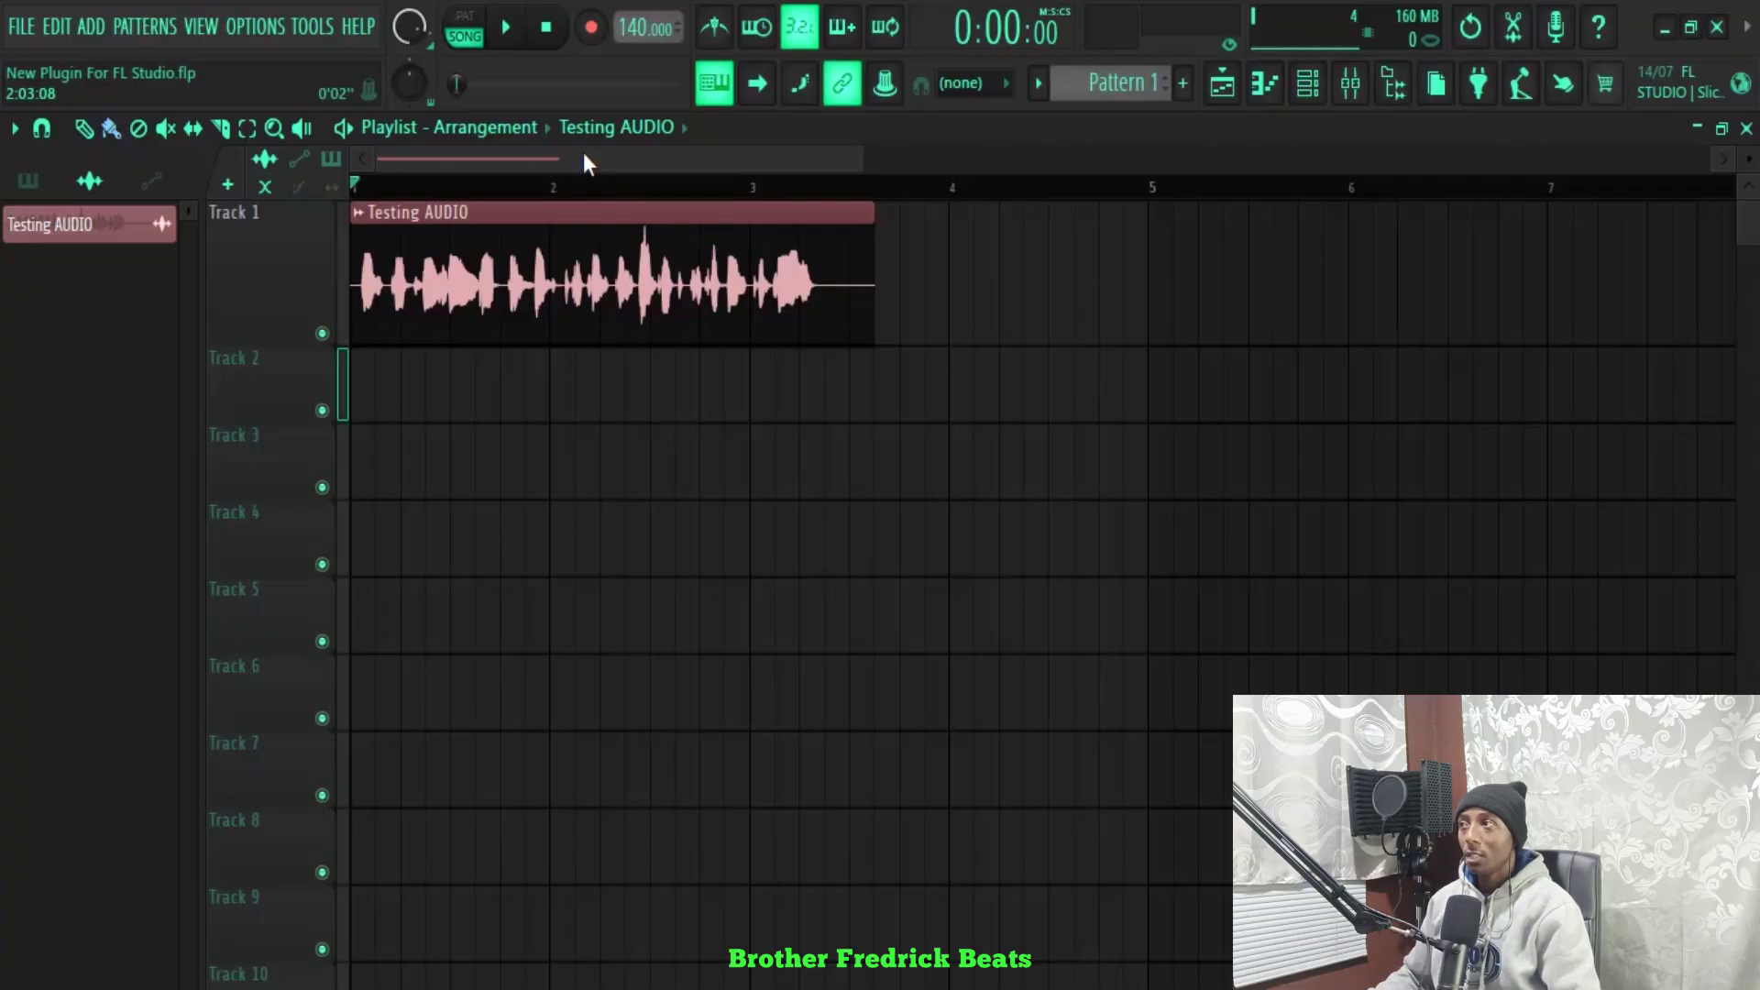
Play back the unprocessed Testing AUDIO clip in the playlist.
key(space)
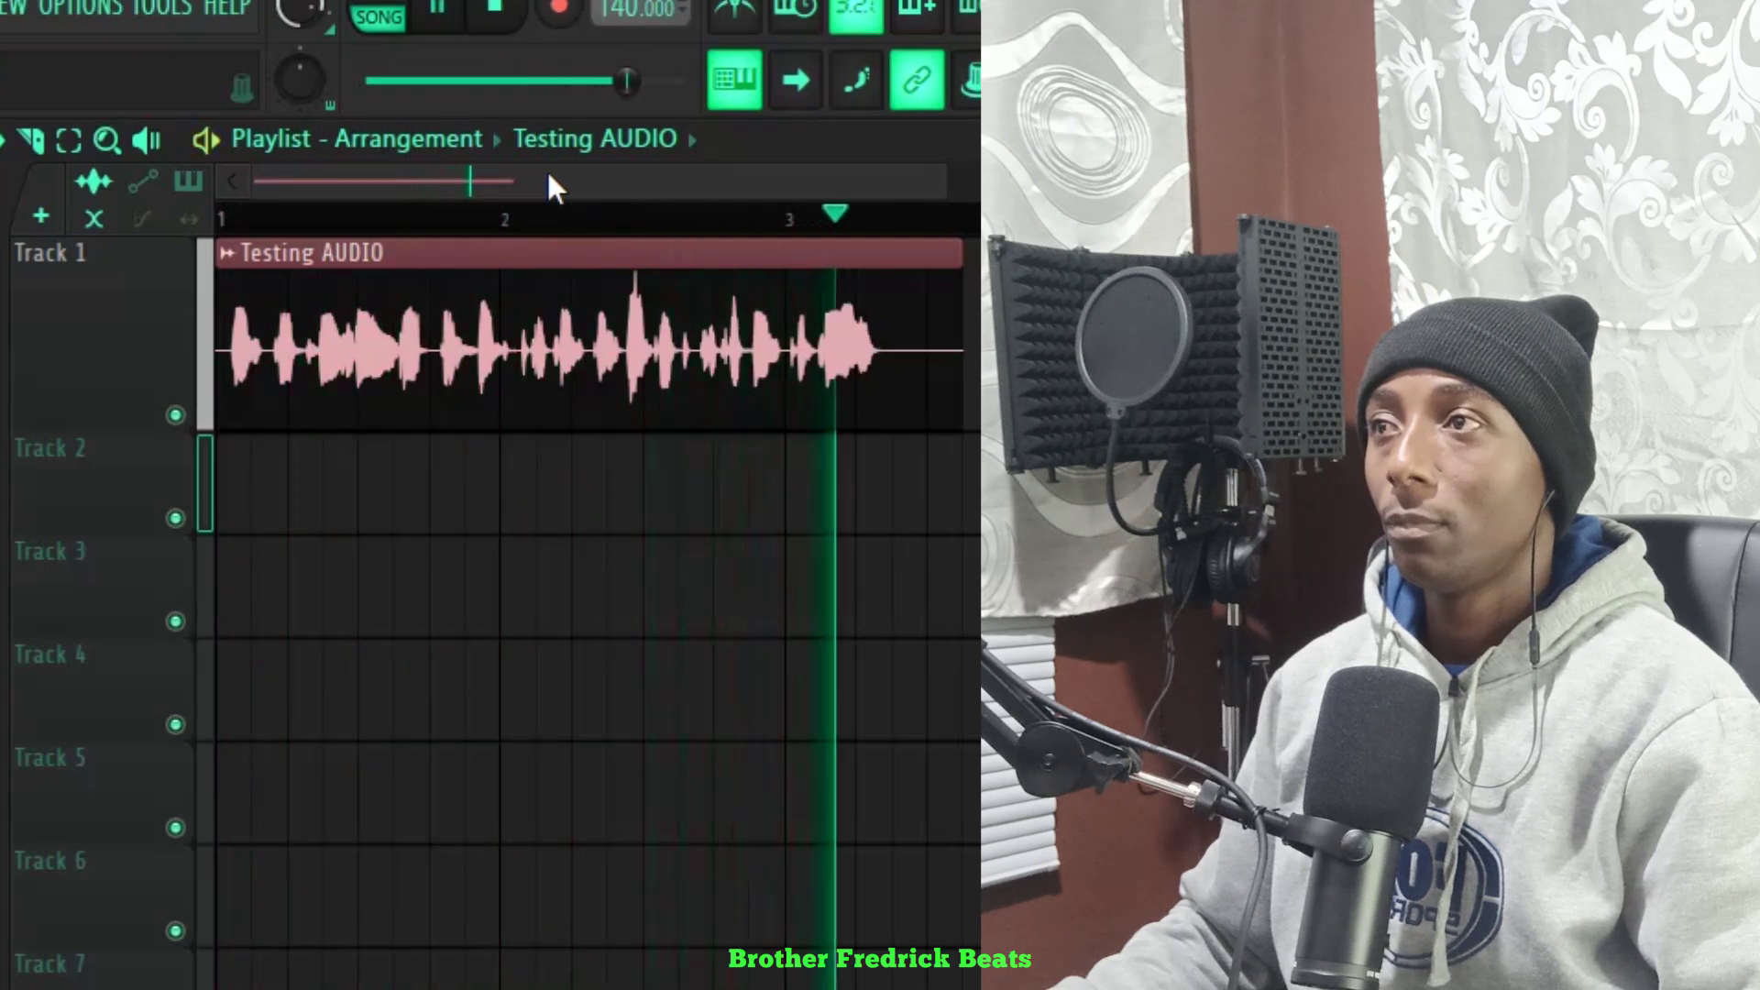
key(space)
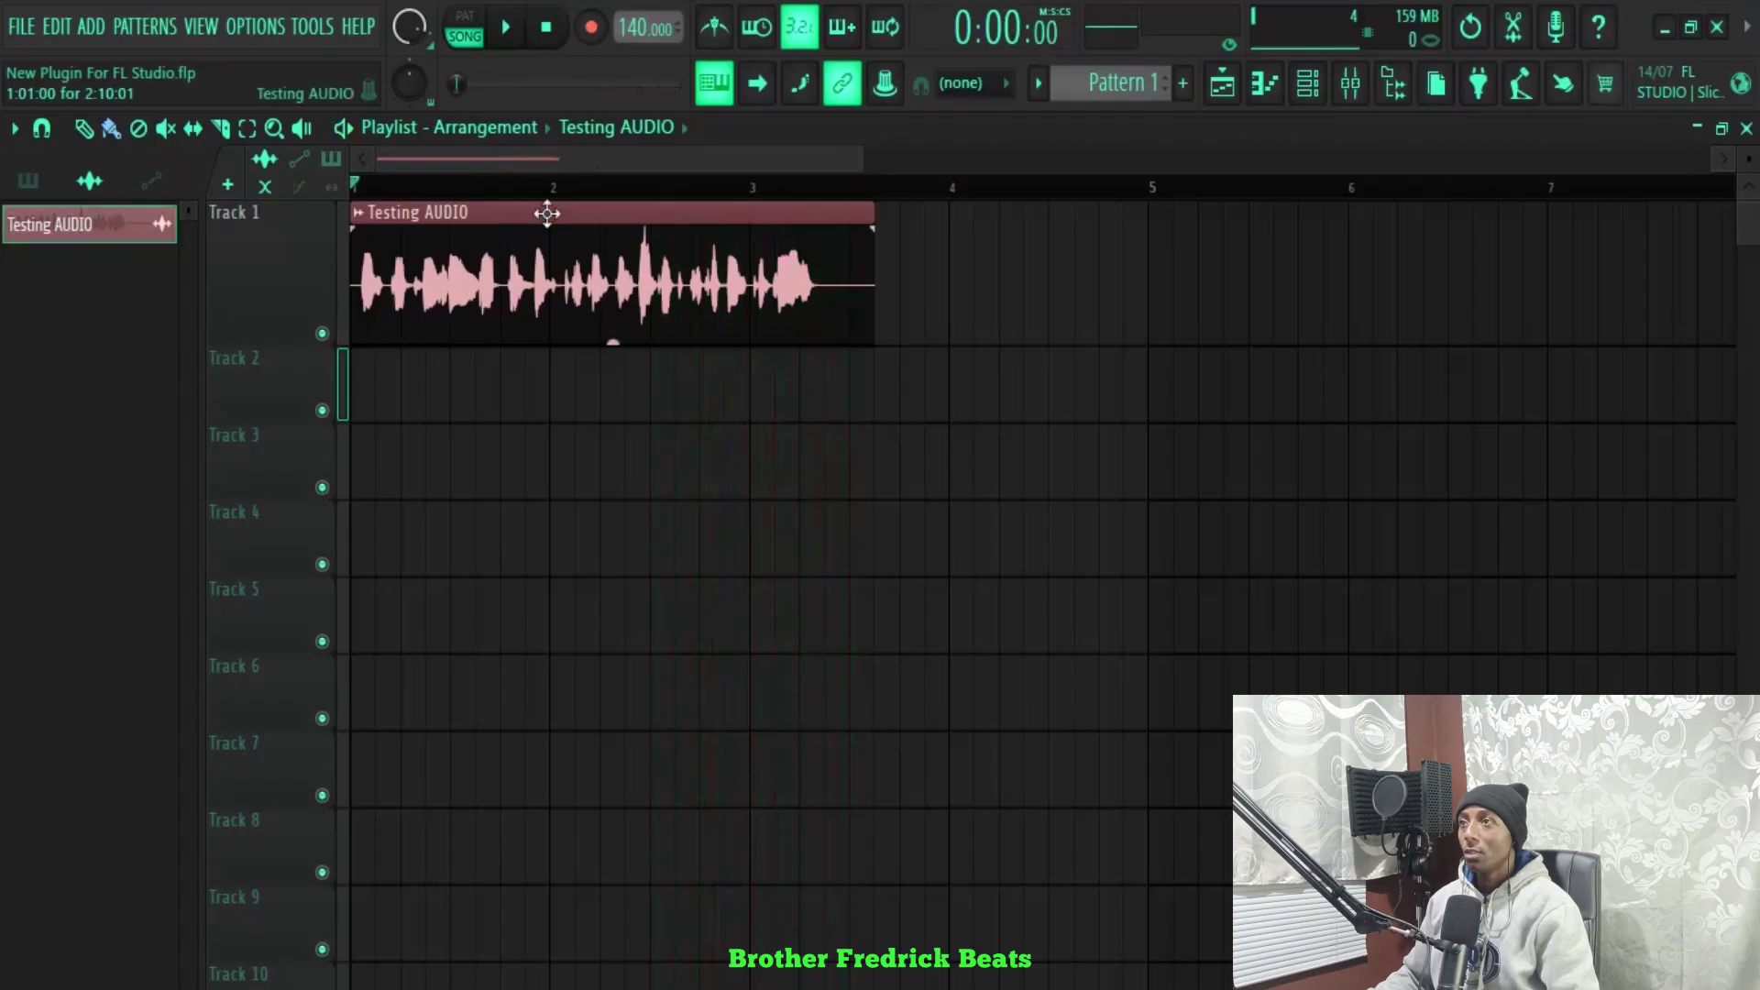
Route the Testing AUDIO channel to mixer Insert 1 and load Hyper Chorus into its first effect slot.
click(1306, 92)
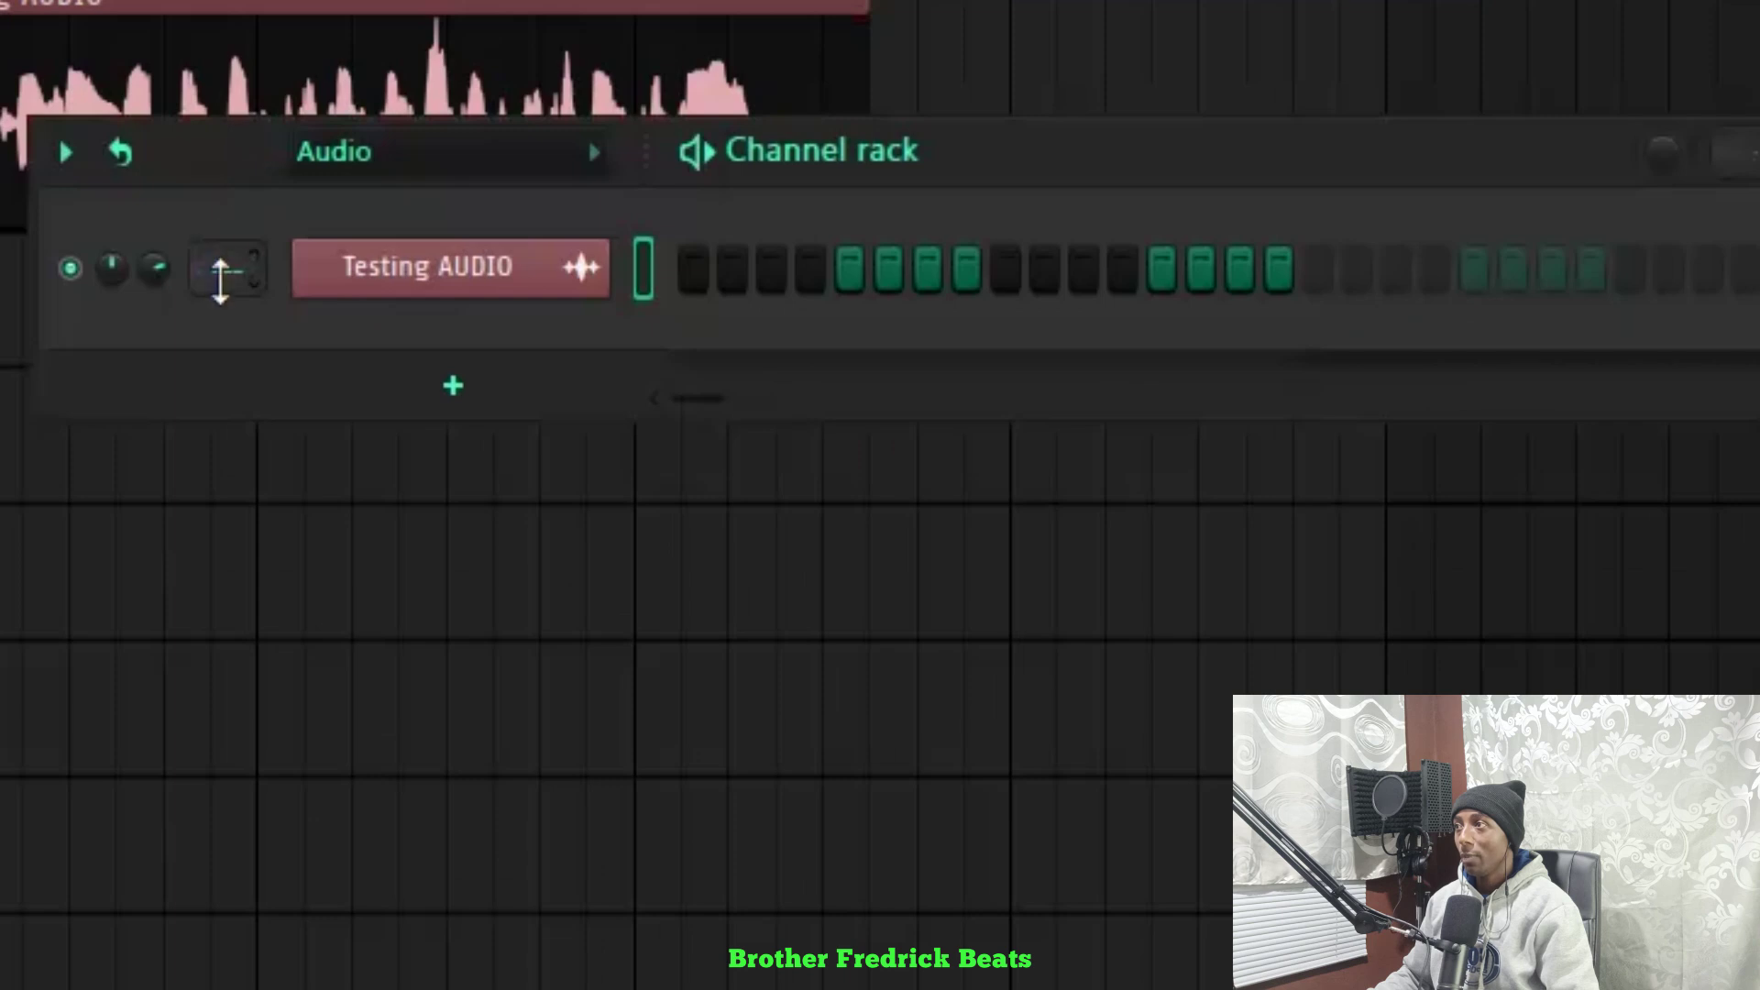
key(F6)
key(F9)
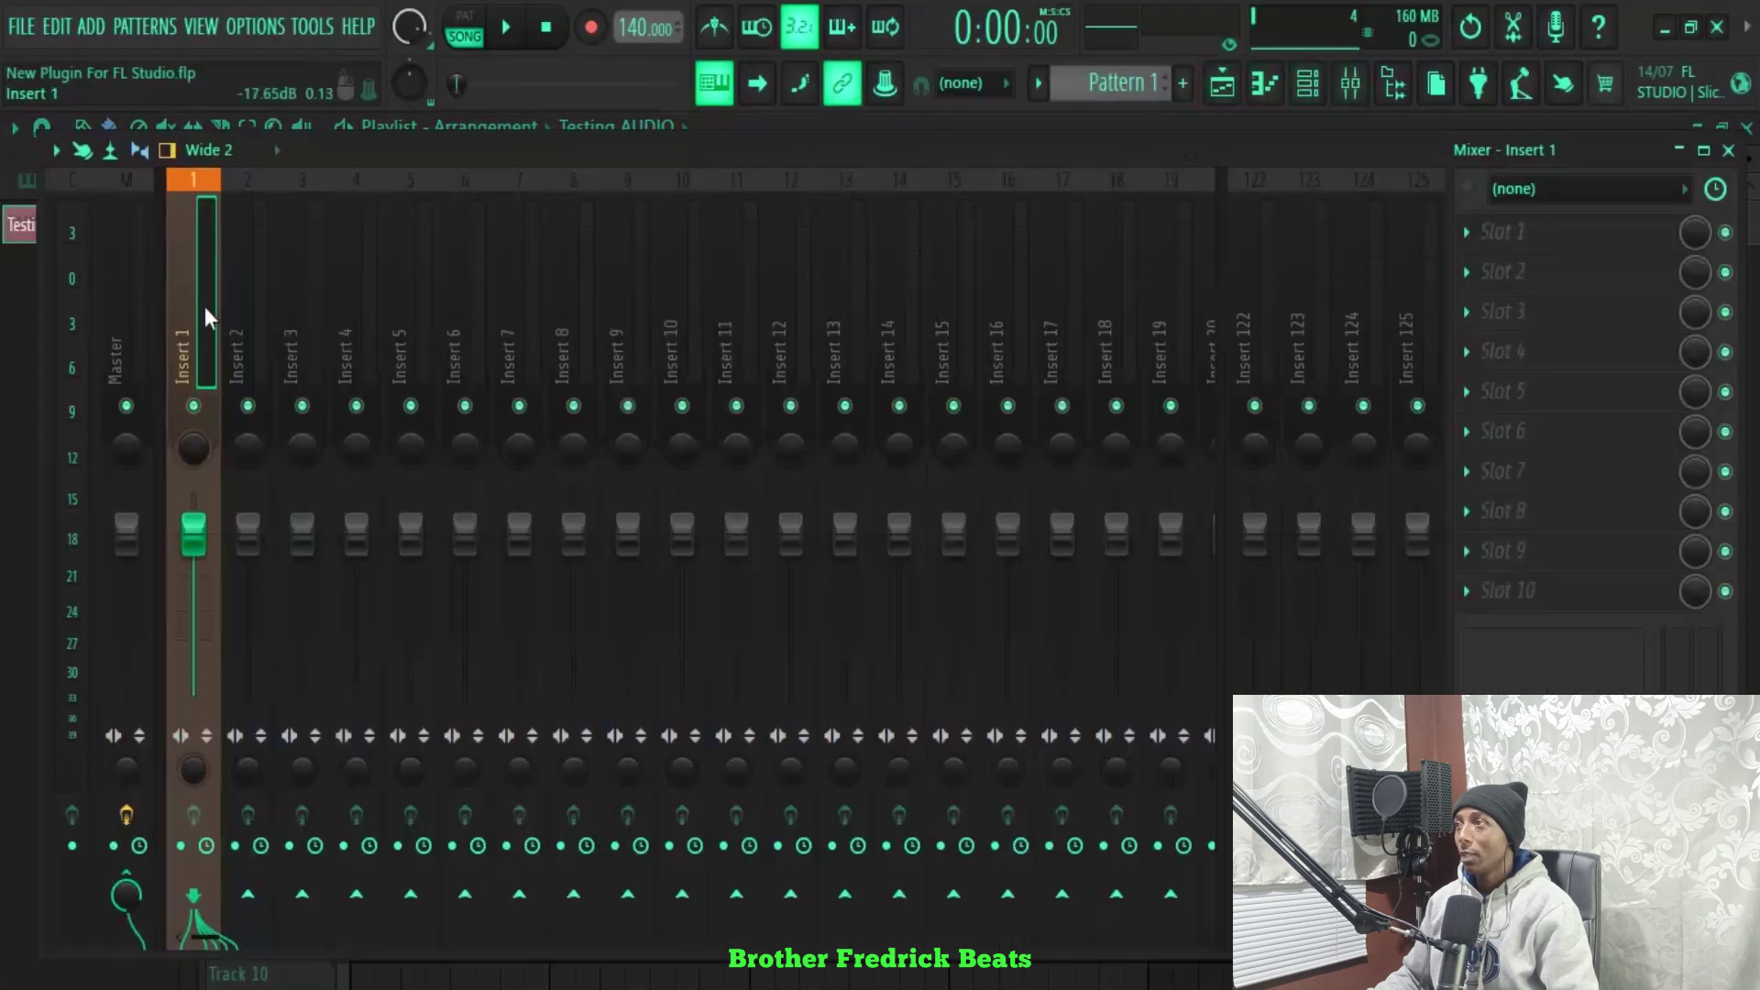
click(1471, 236)
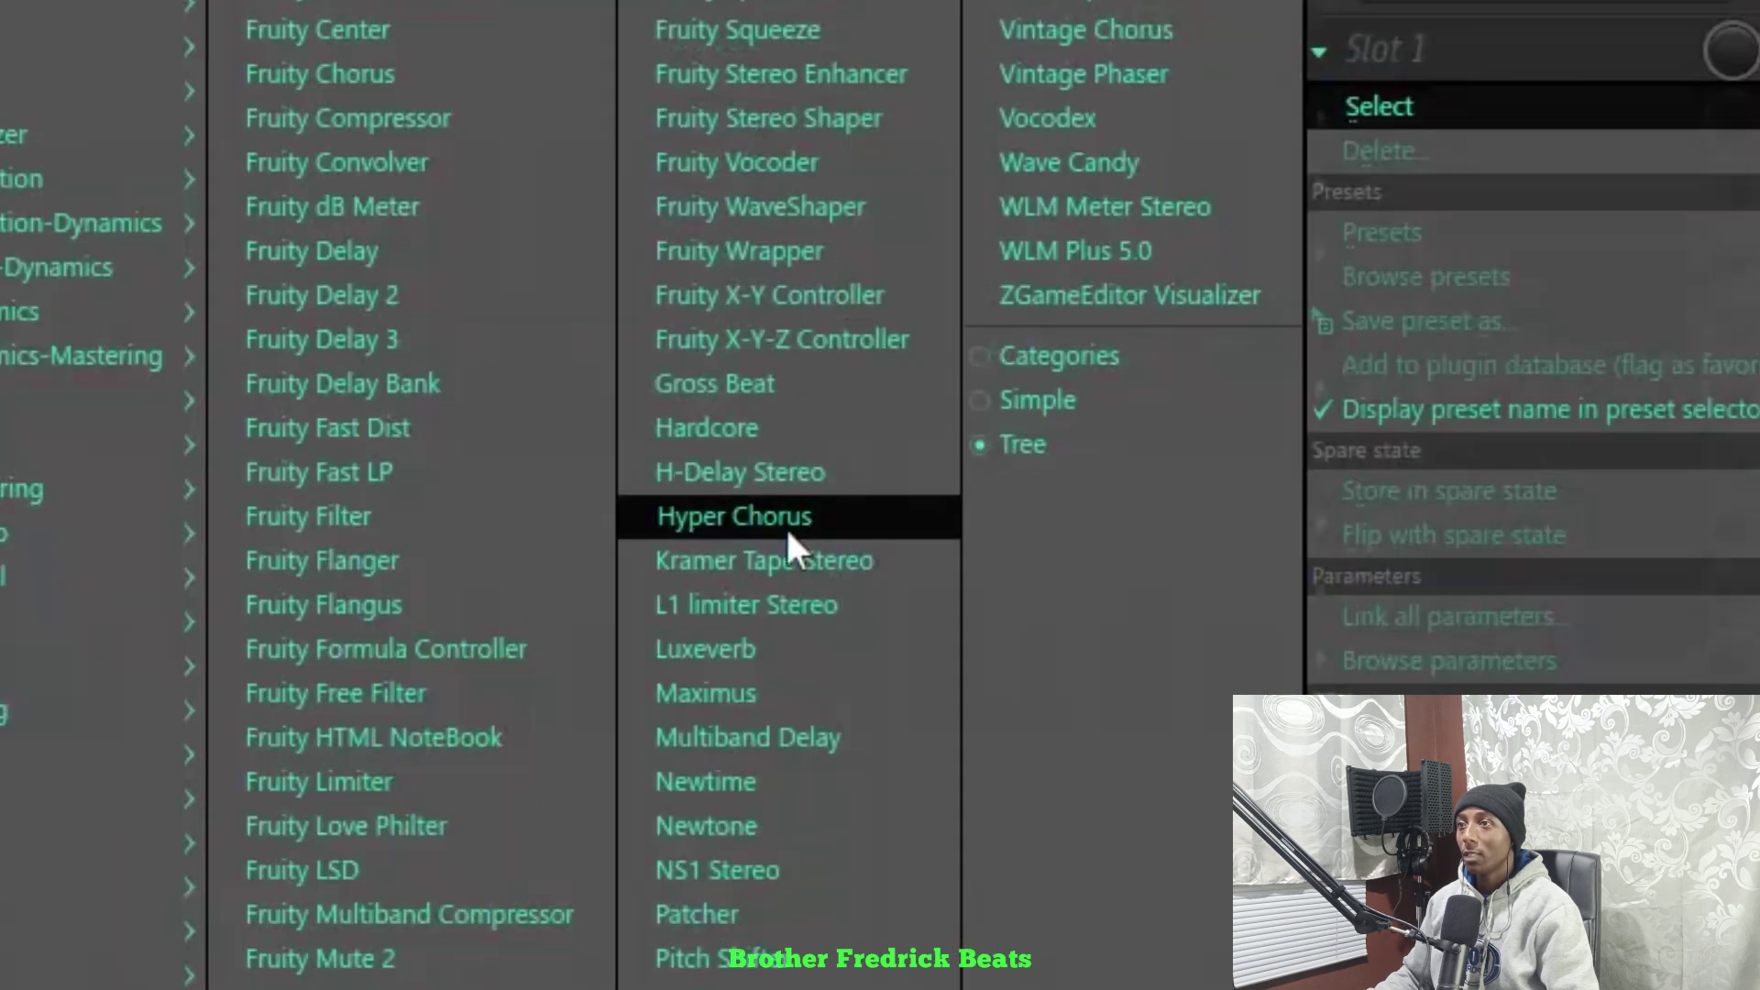
click(1173, 511)
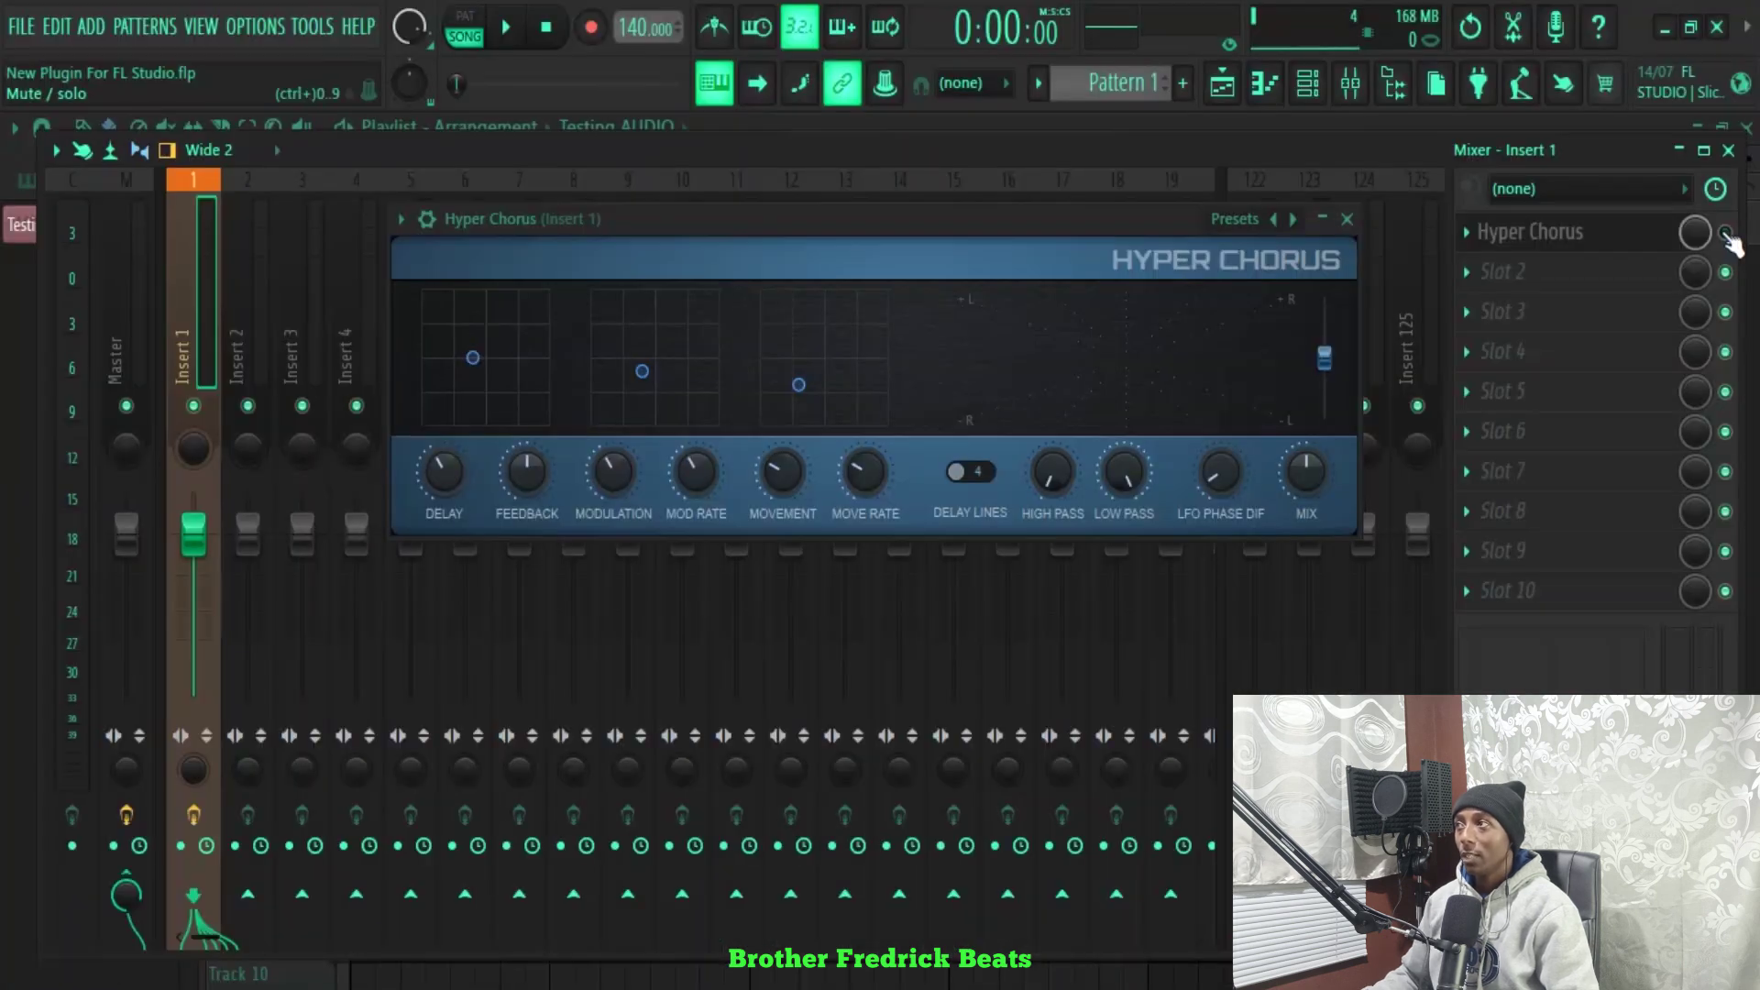
Compare the vocal clip with Hyper Chorus bypassed against the Basic wide preset.
key(space)
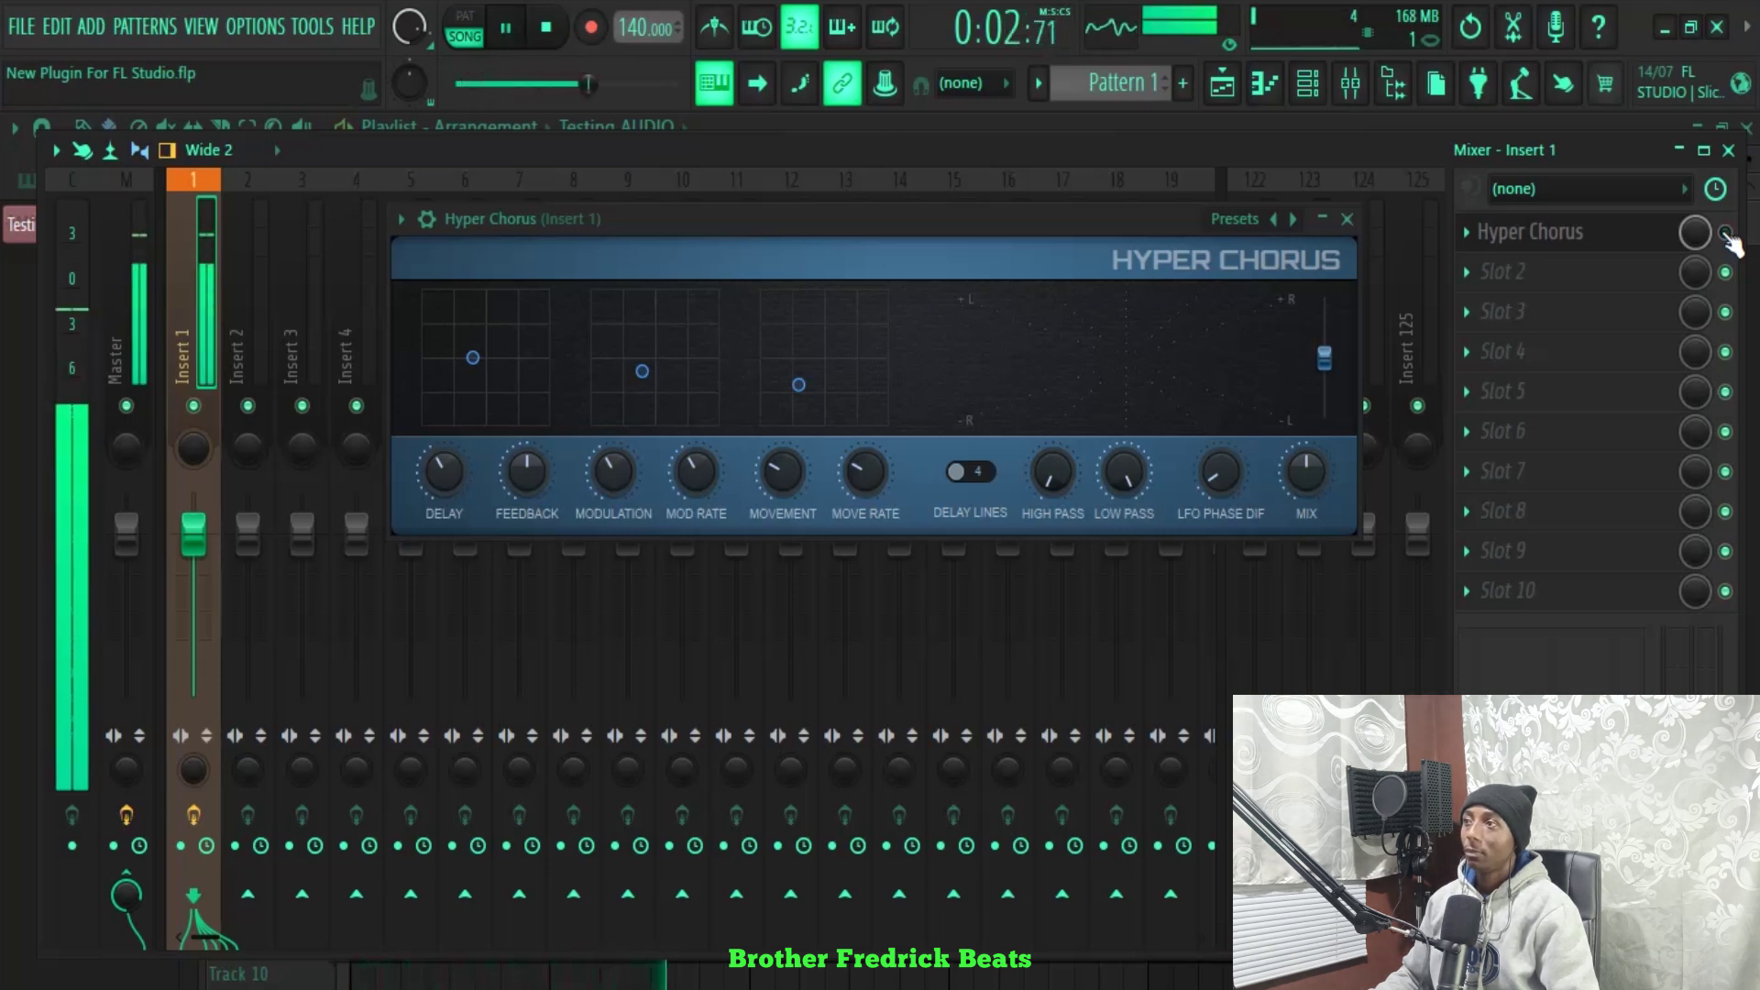
key(space)
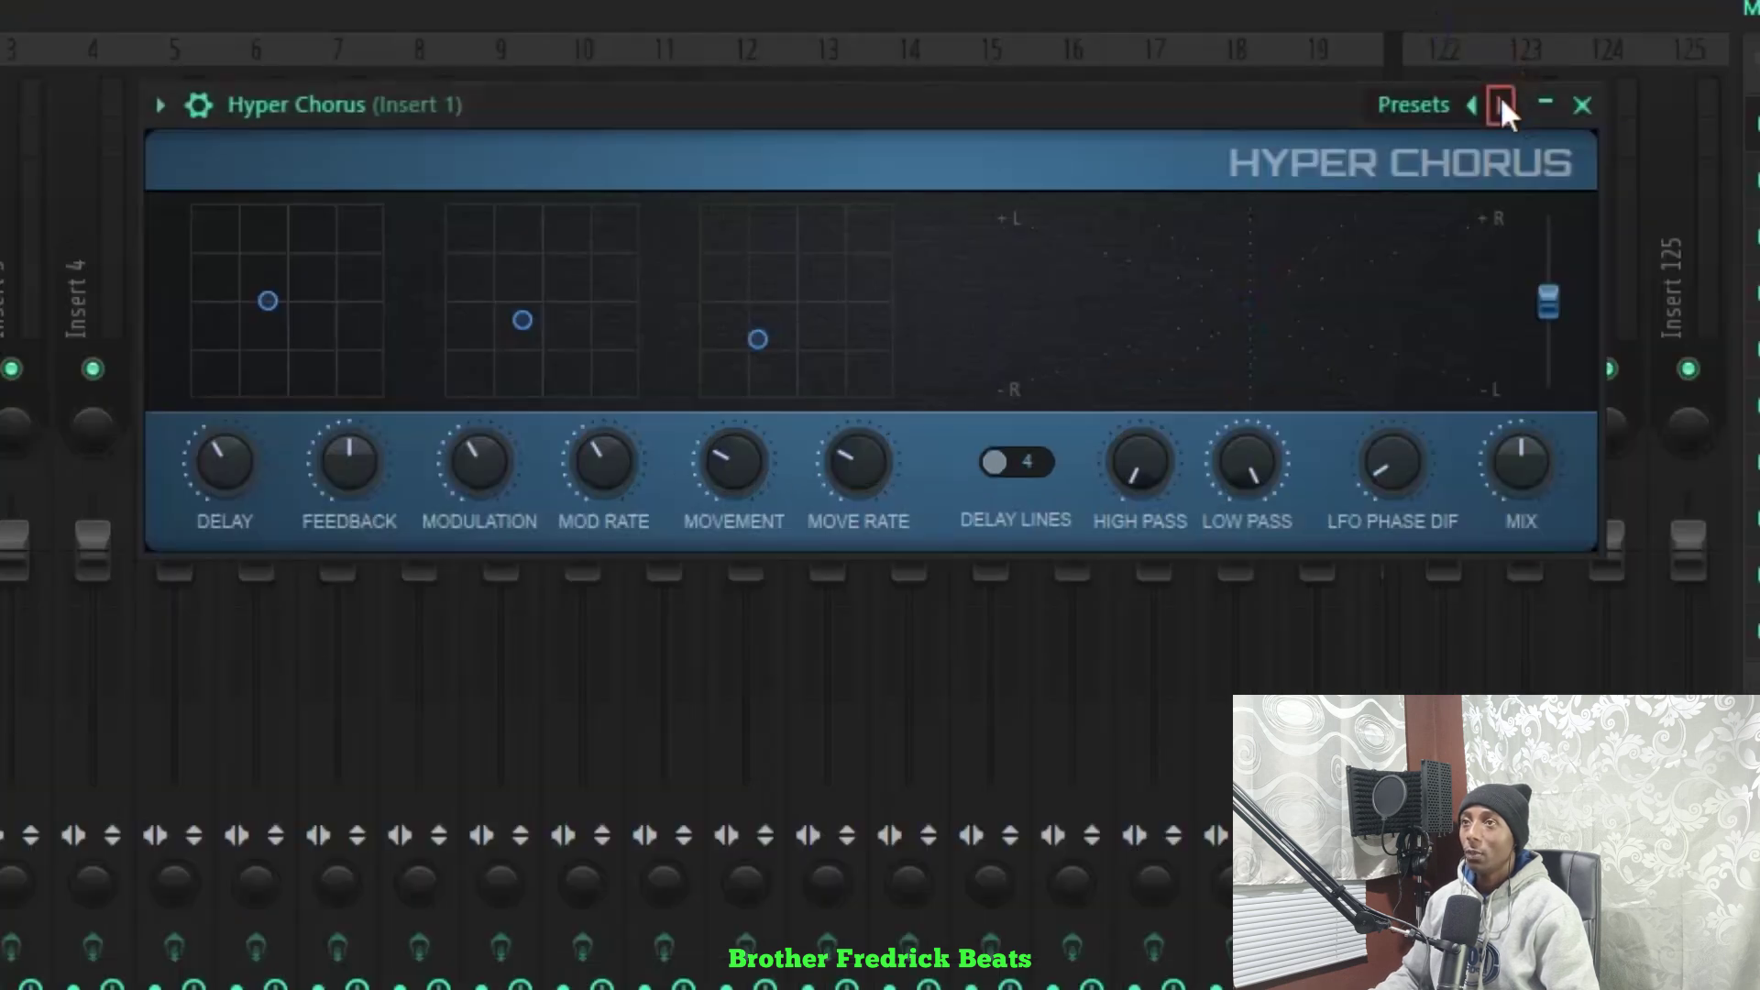
click(1500, 97)
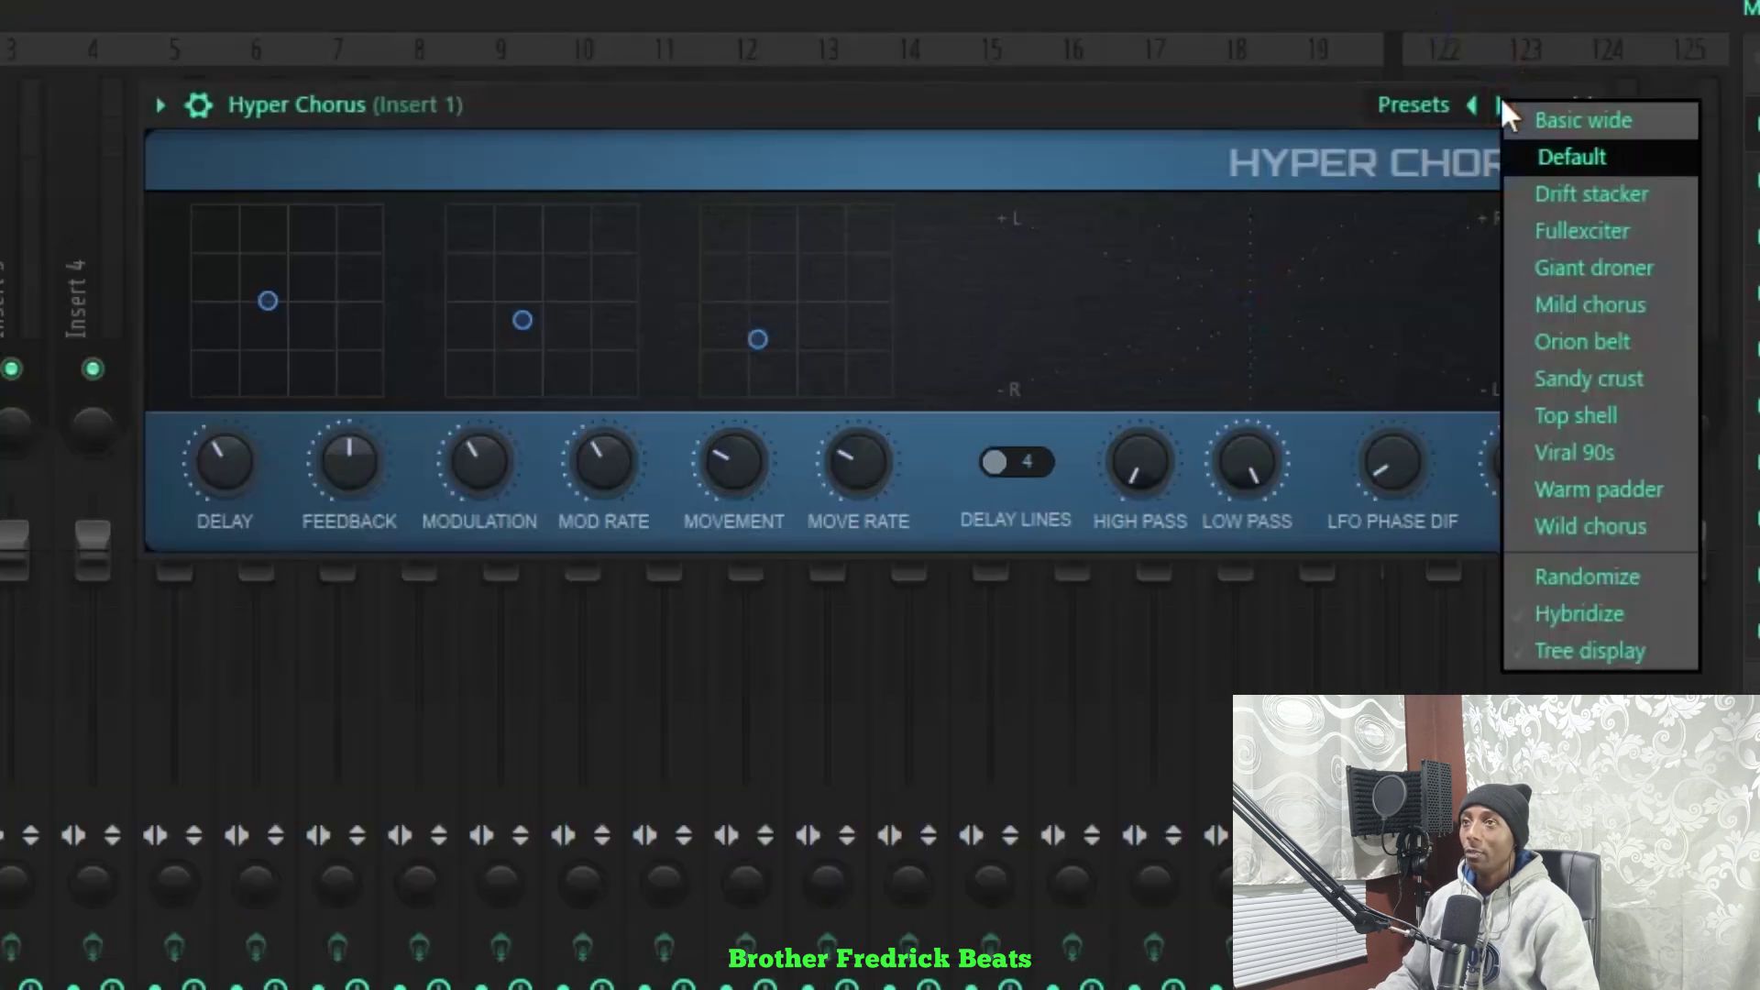
click(1618, 127)
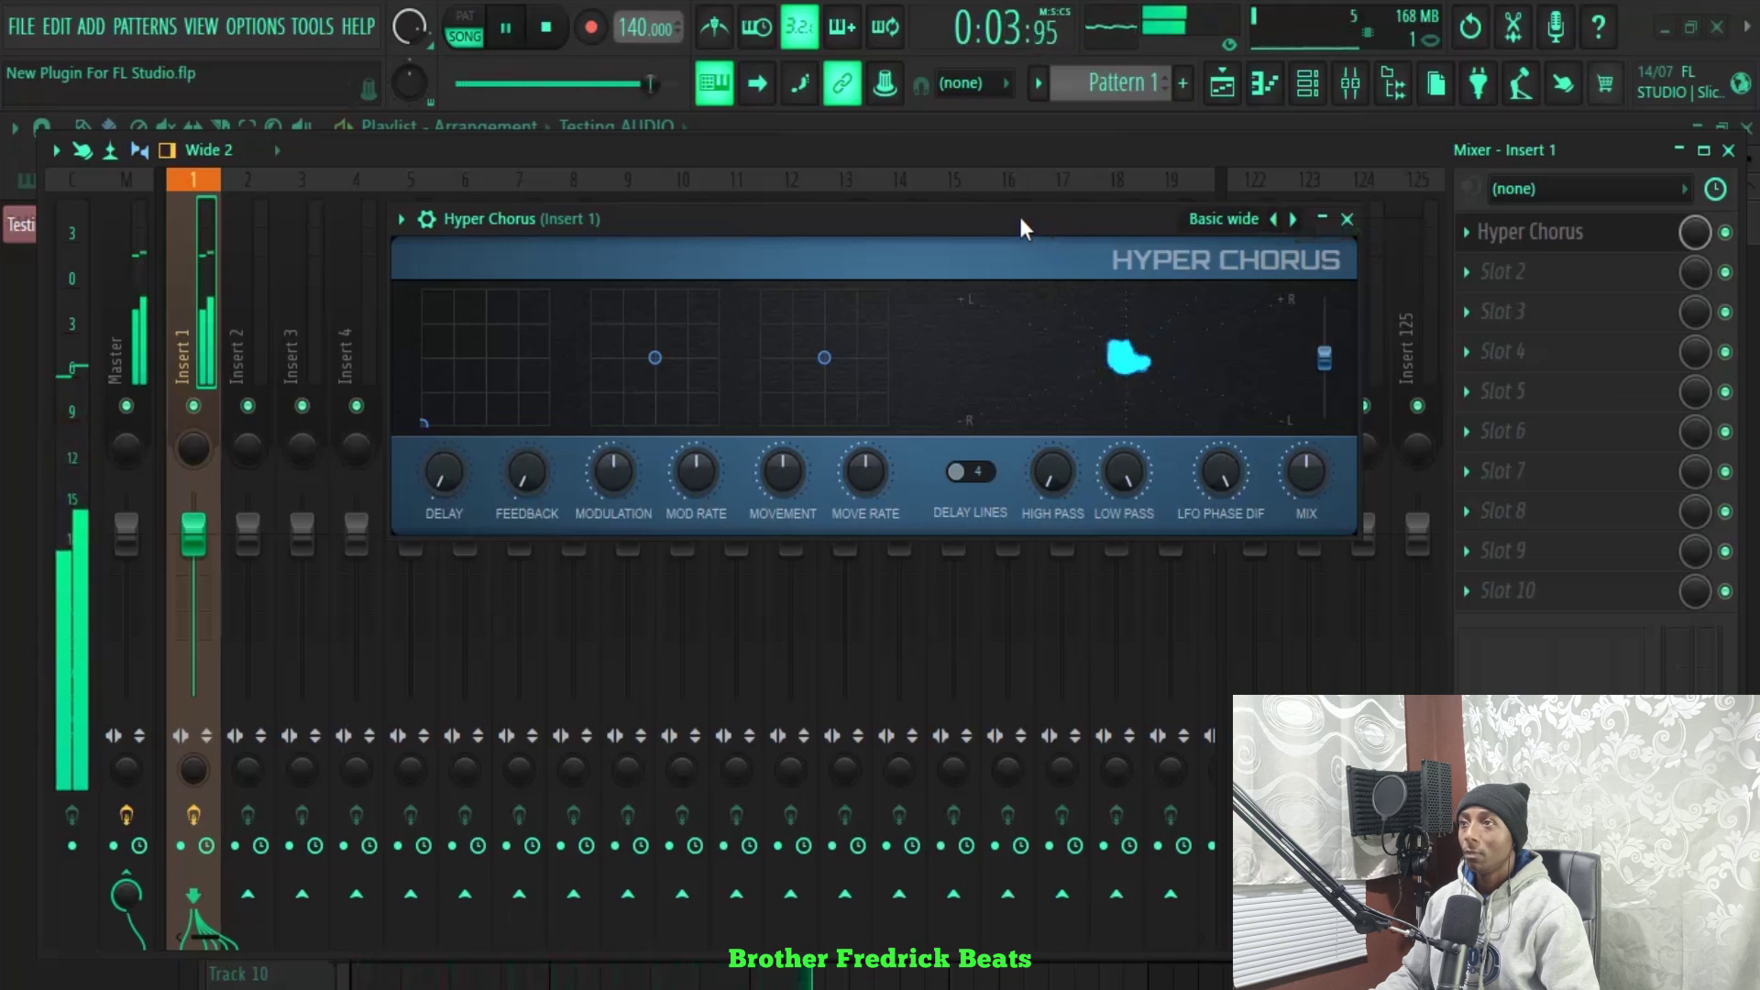
key(space)
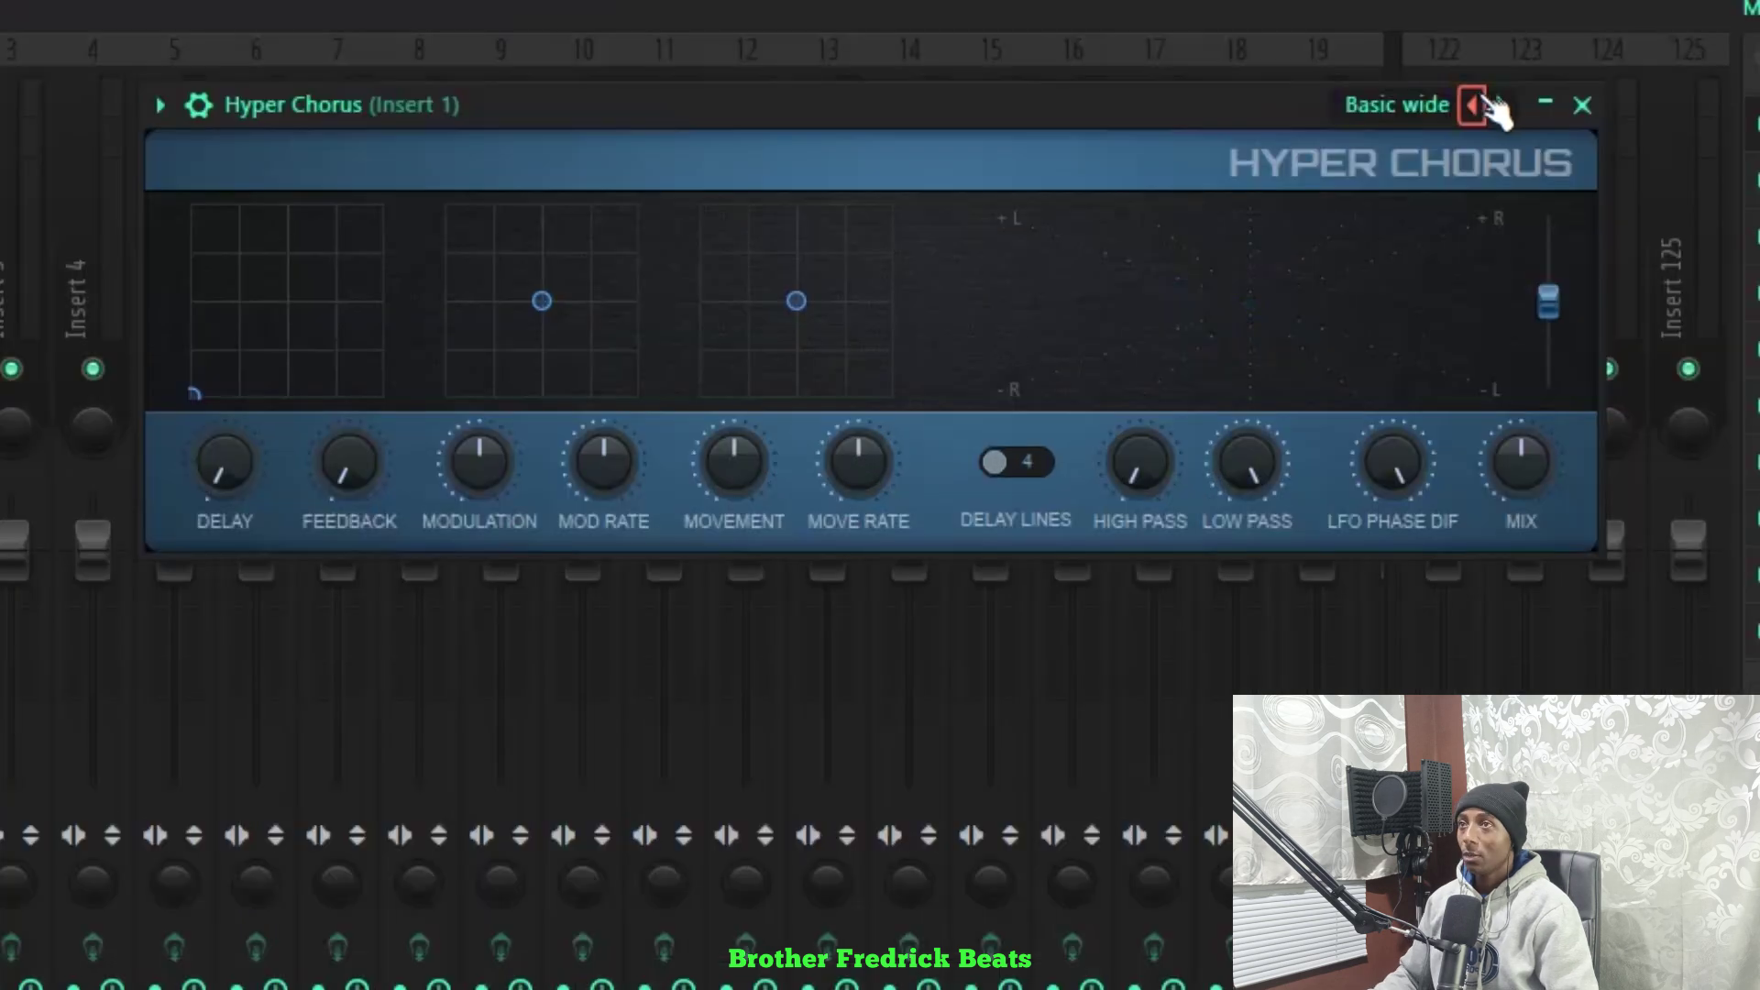
Audition the Drift stacker and Fullexciter presets of Hyper Chorus on the vocal clip.
click(1500, 104)
click(1577, 188)
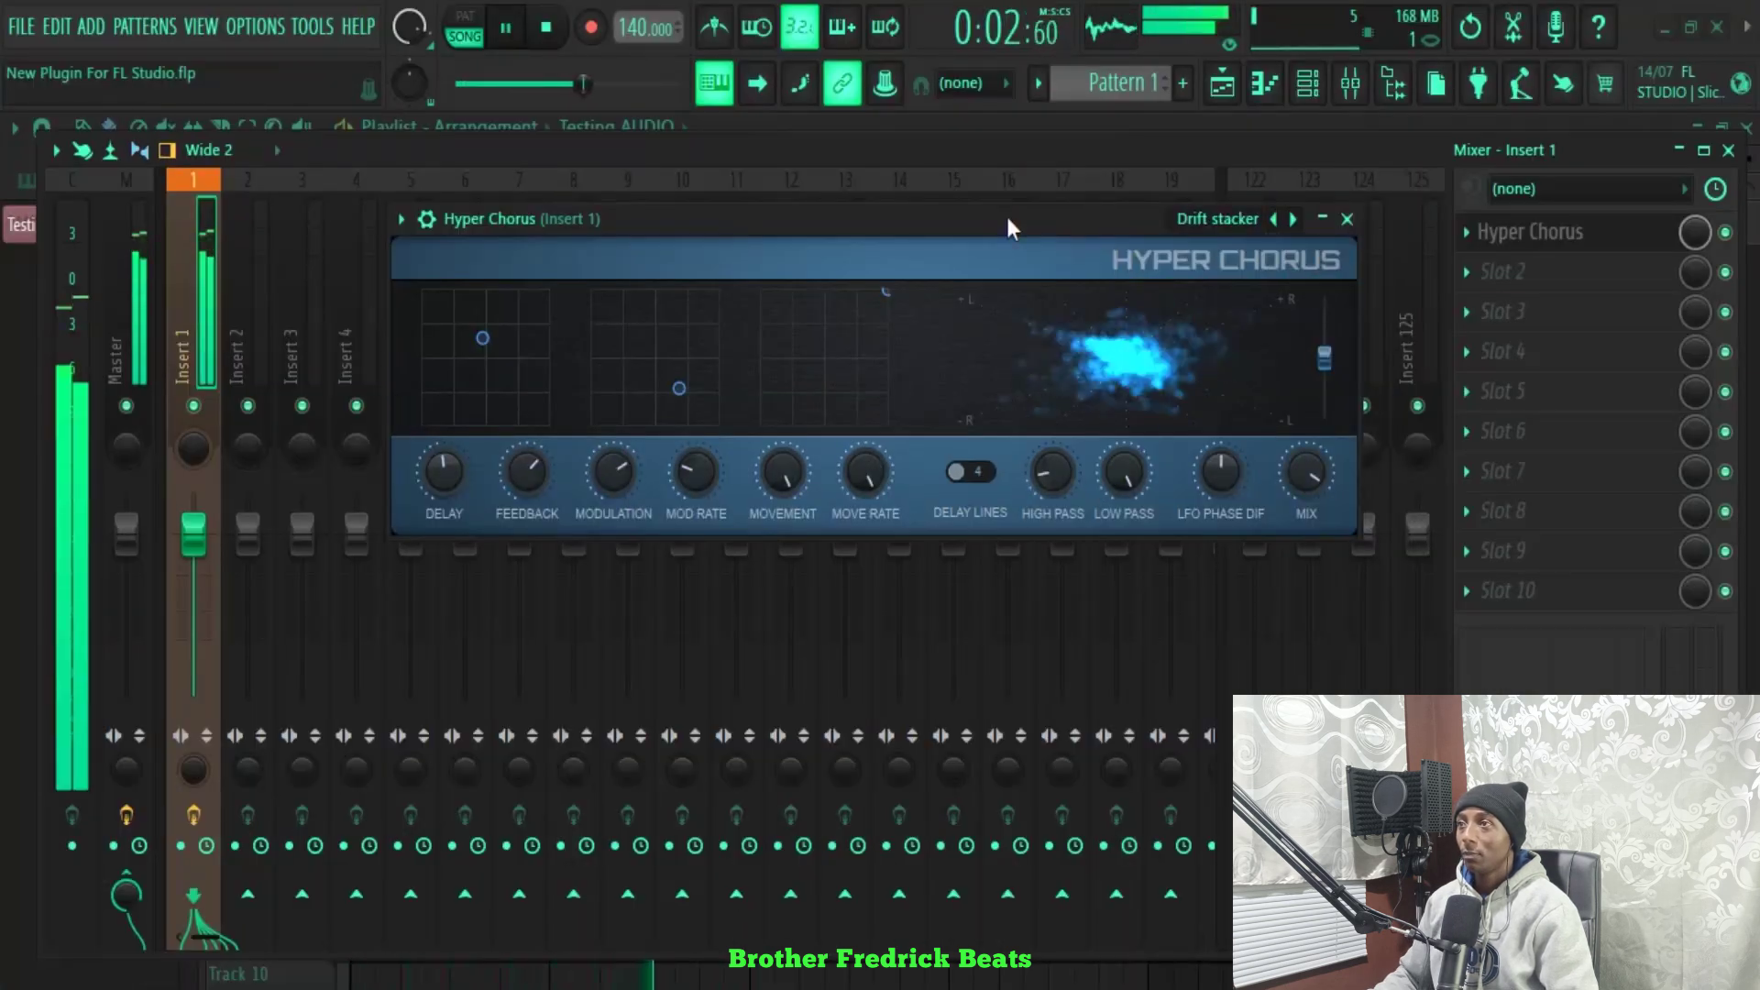
key(space)
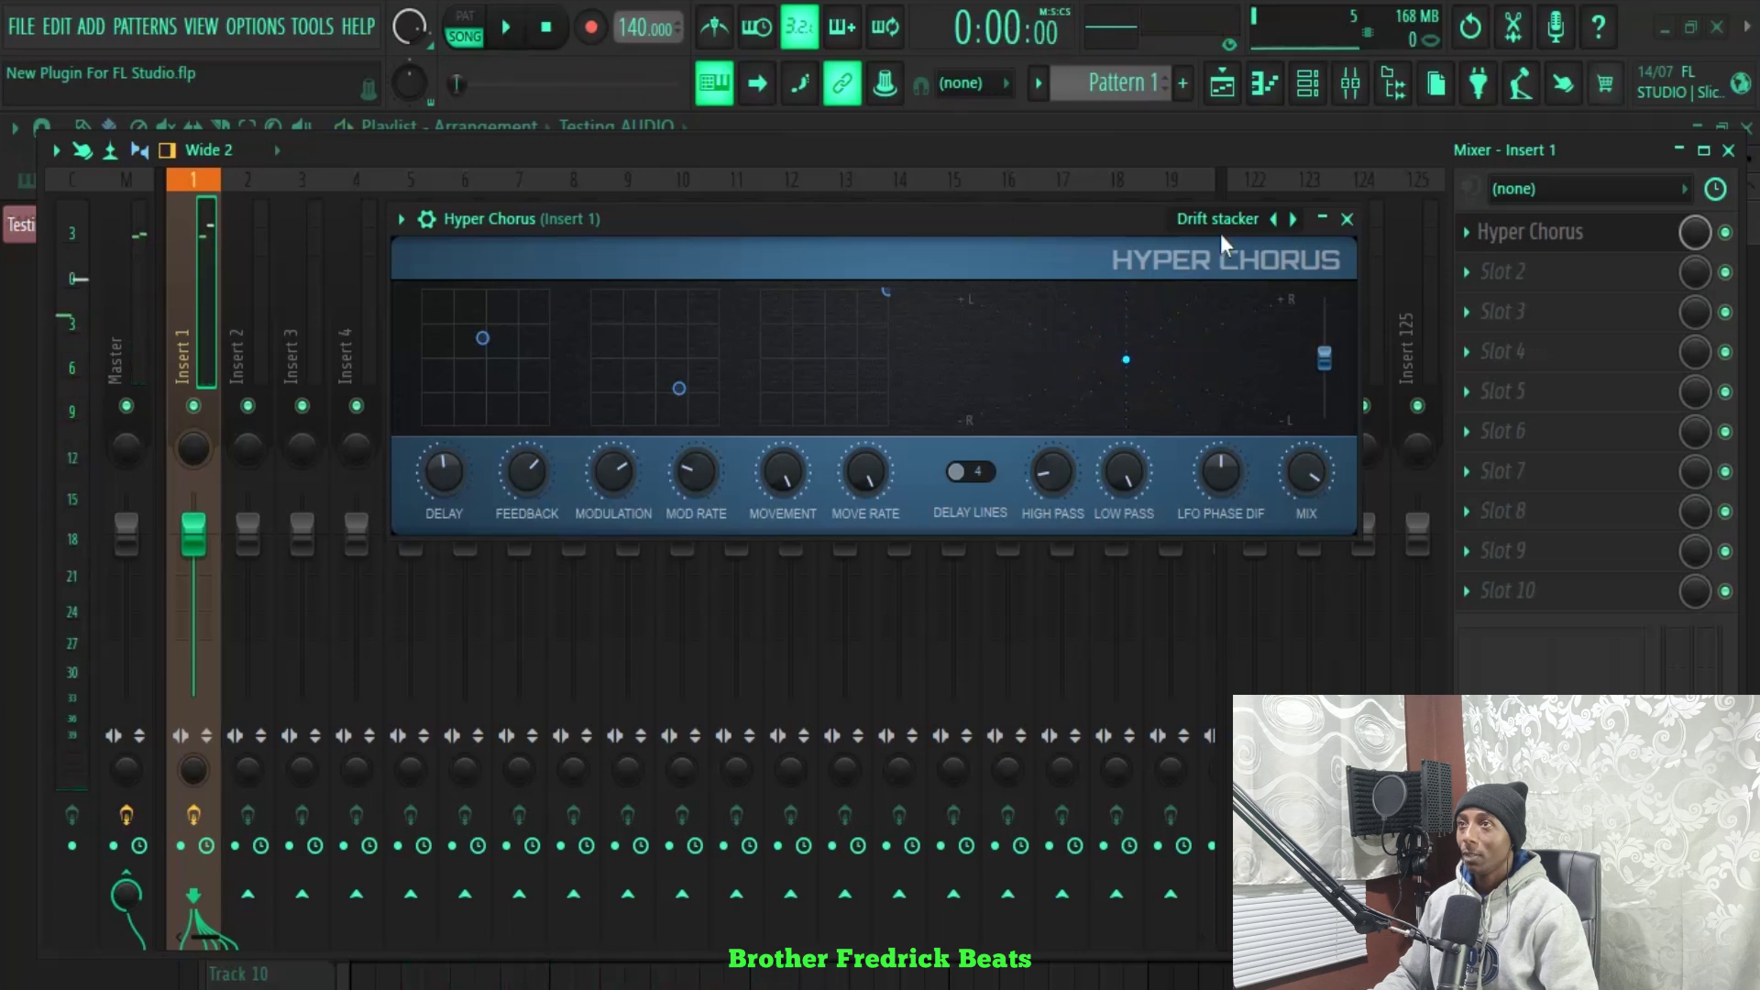
click(1293, 220)
key(space)
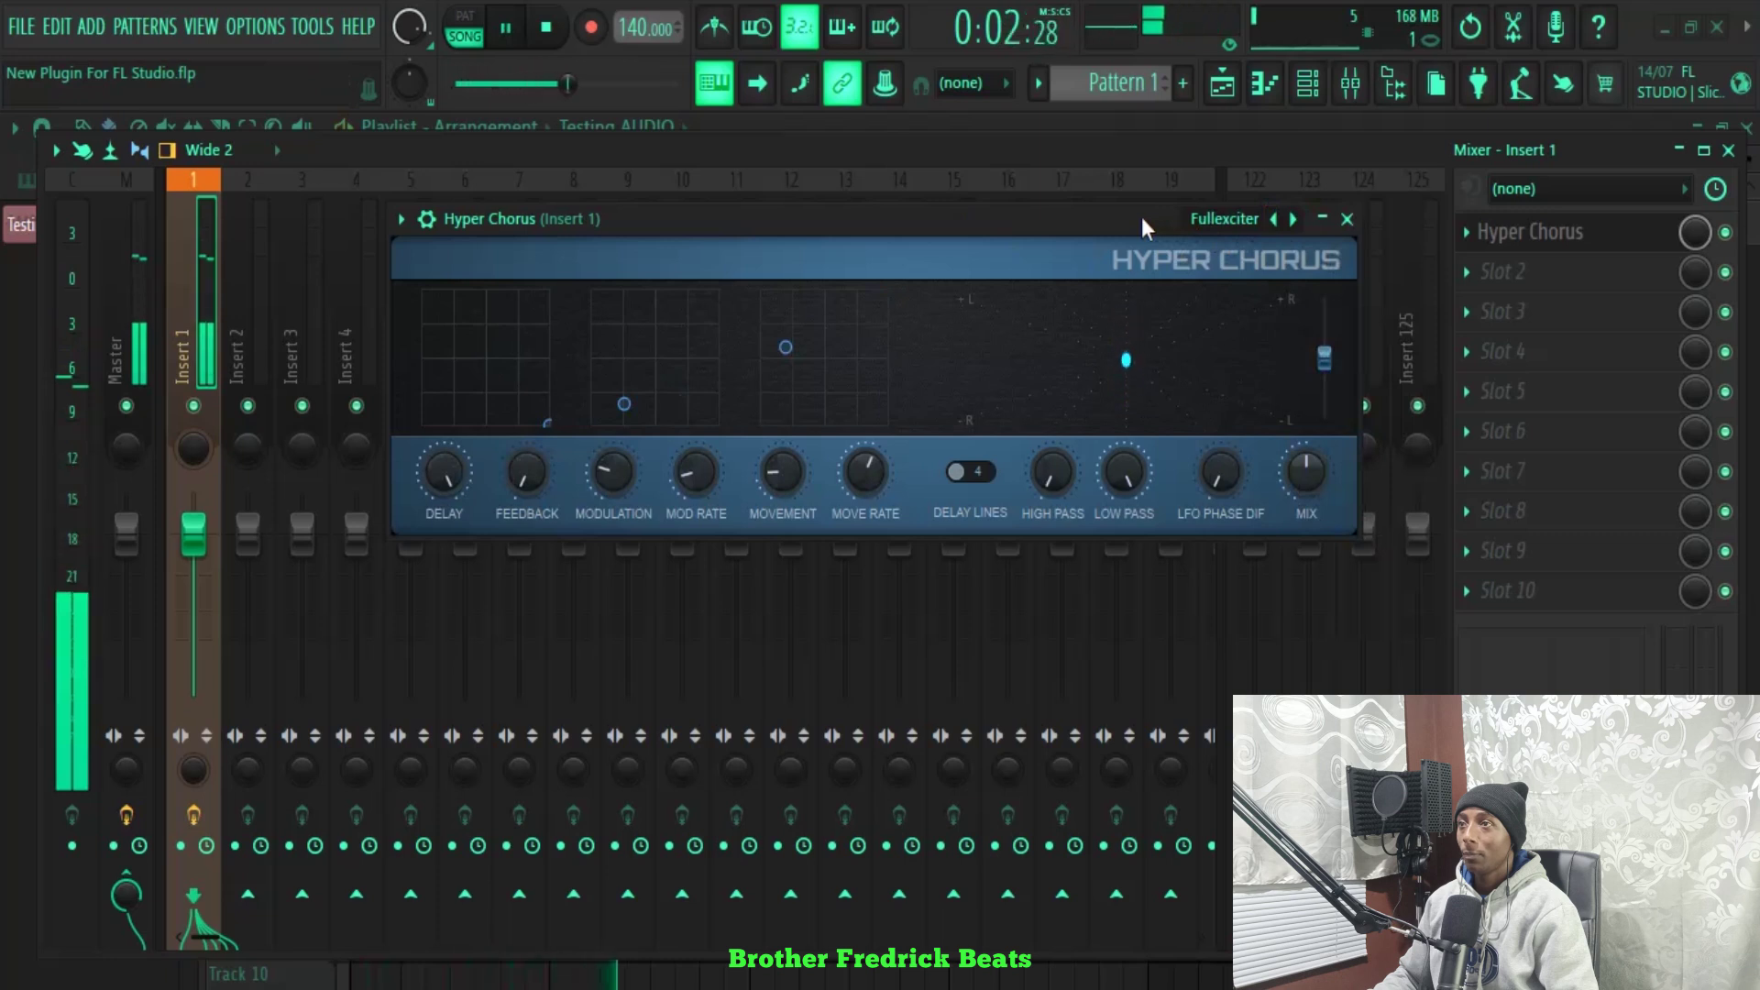
key(space)
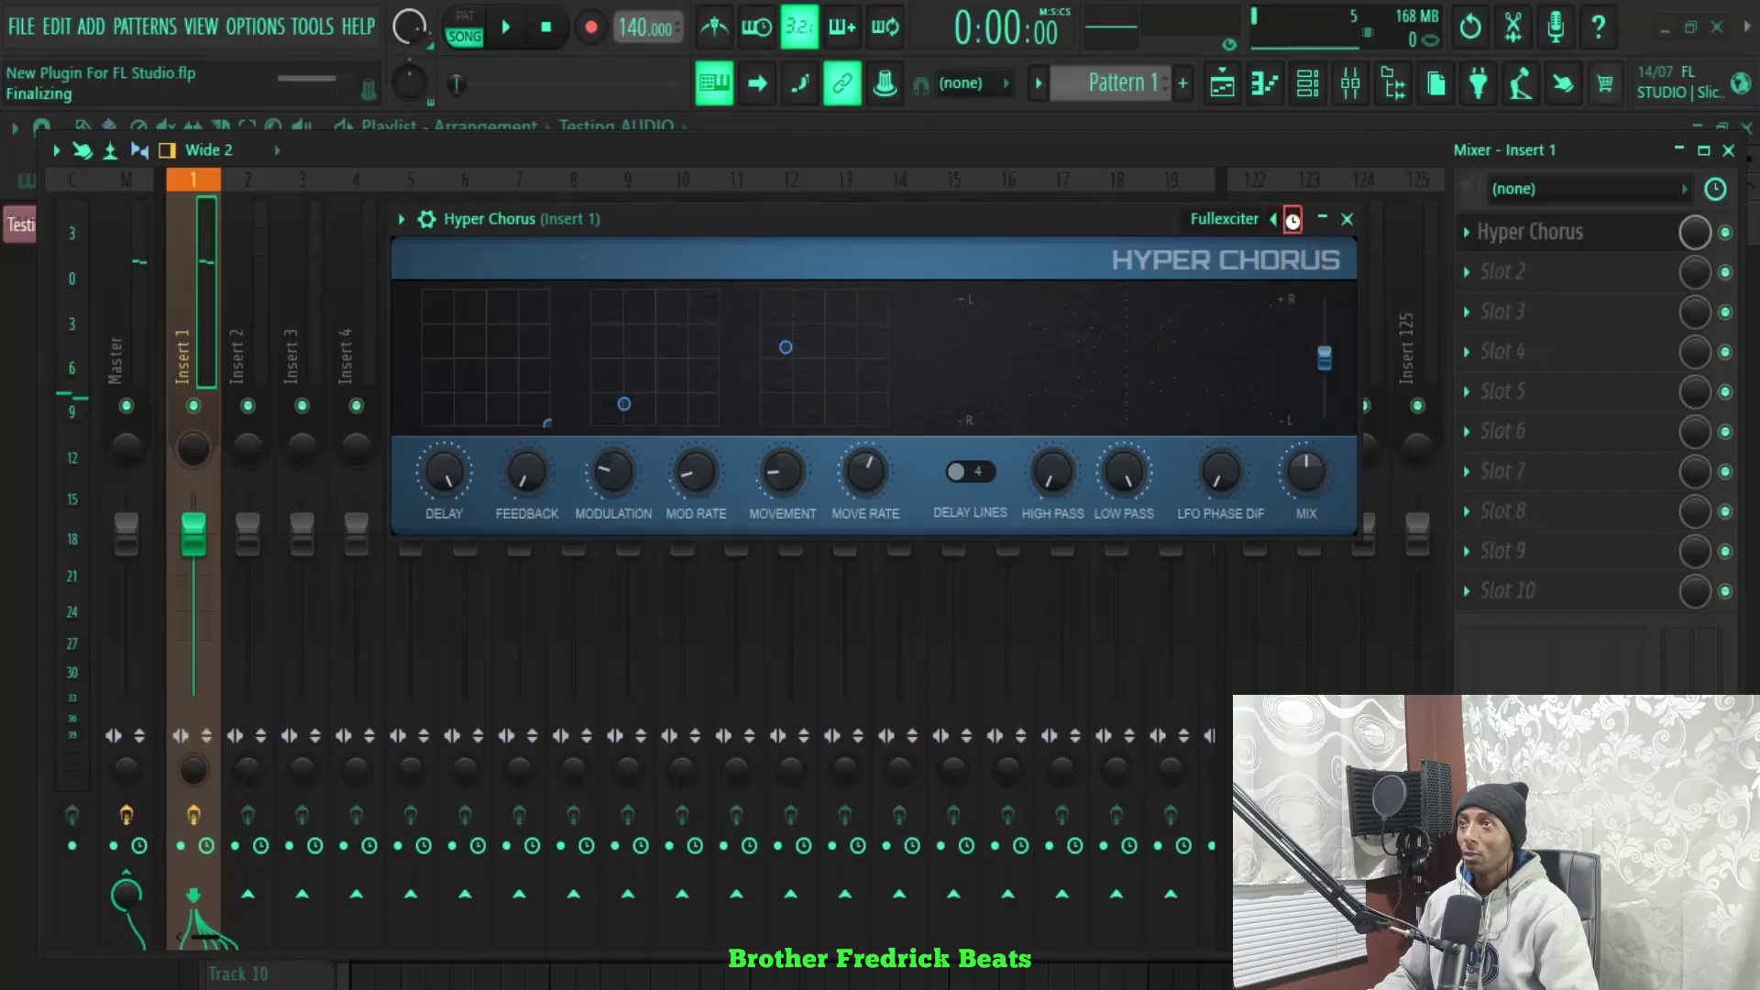
Audition the Giant droner and Mild chorus presets of Hyper Chorus on the vocal clip.
key(space)
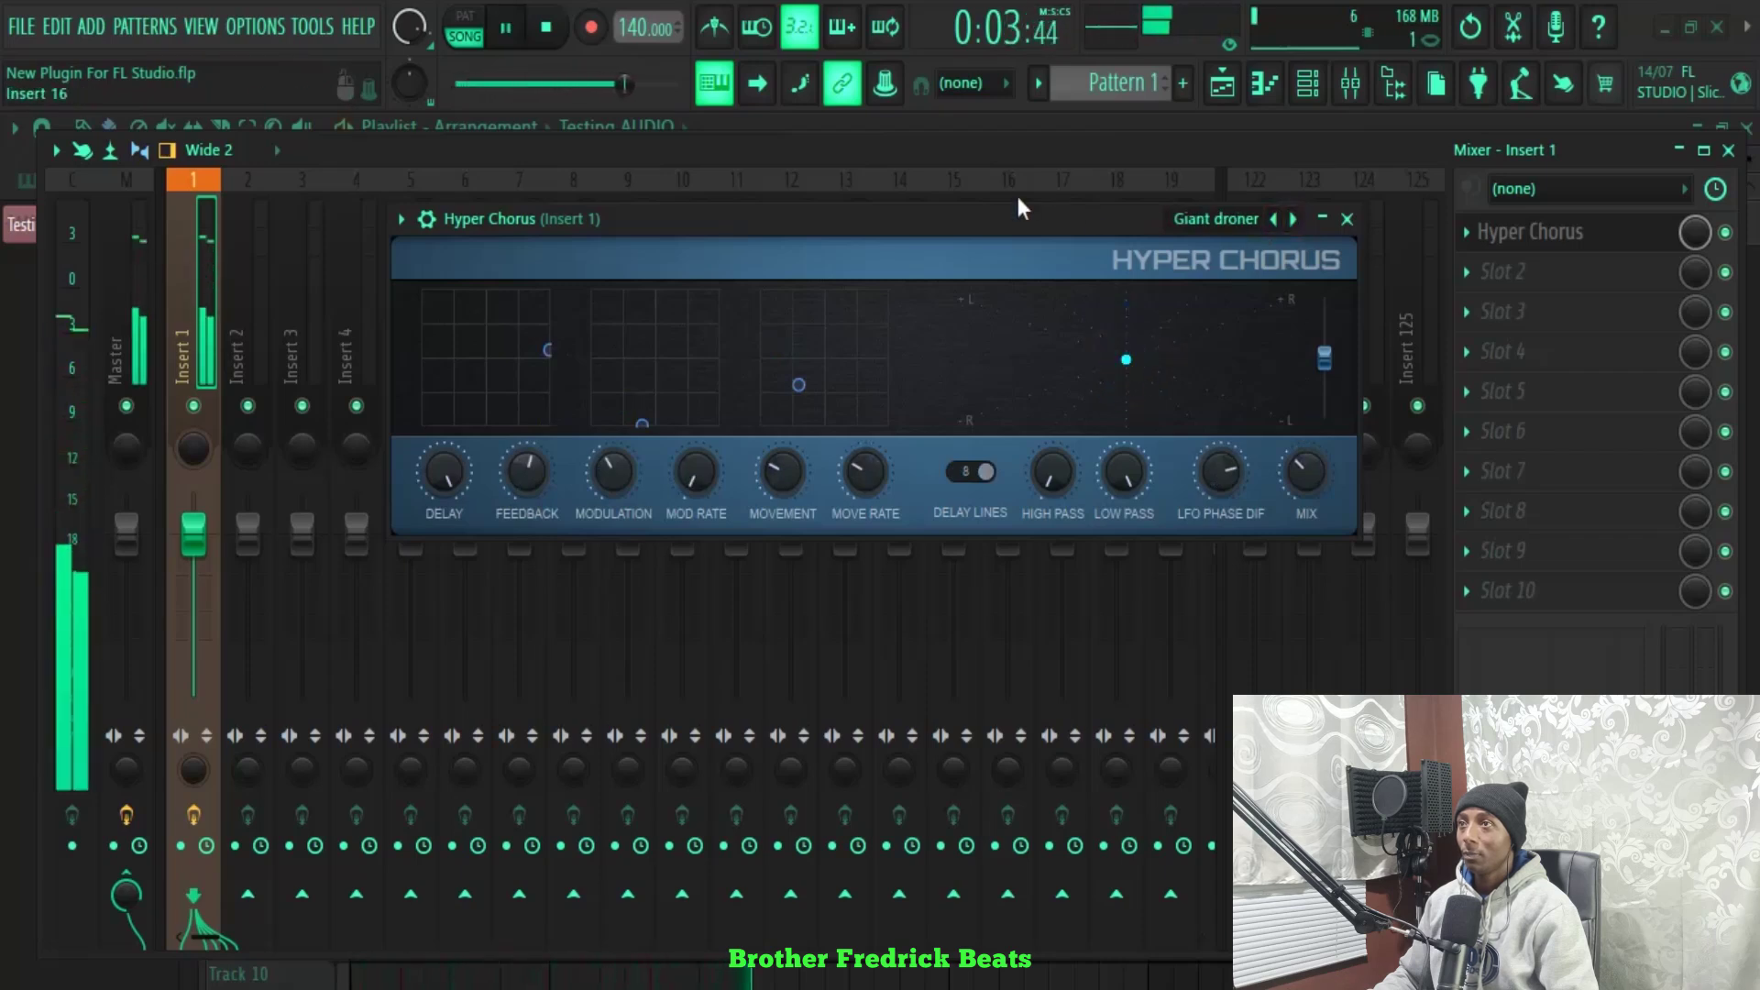
key(space)
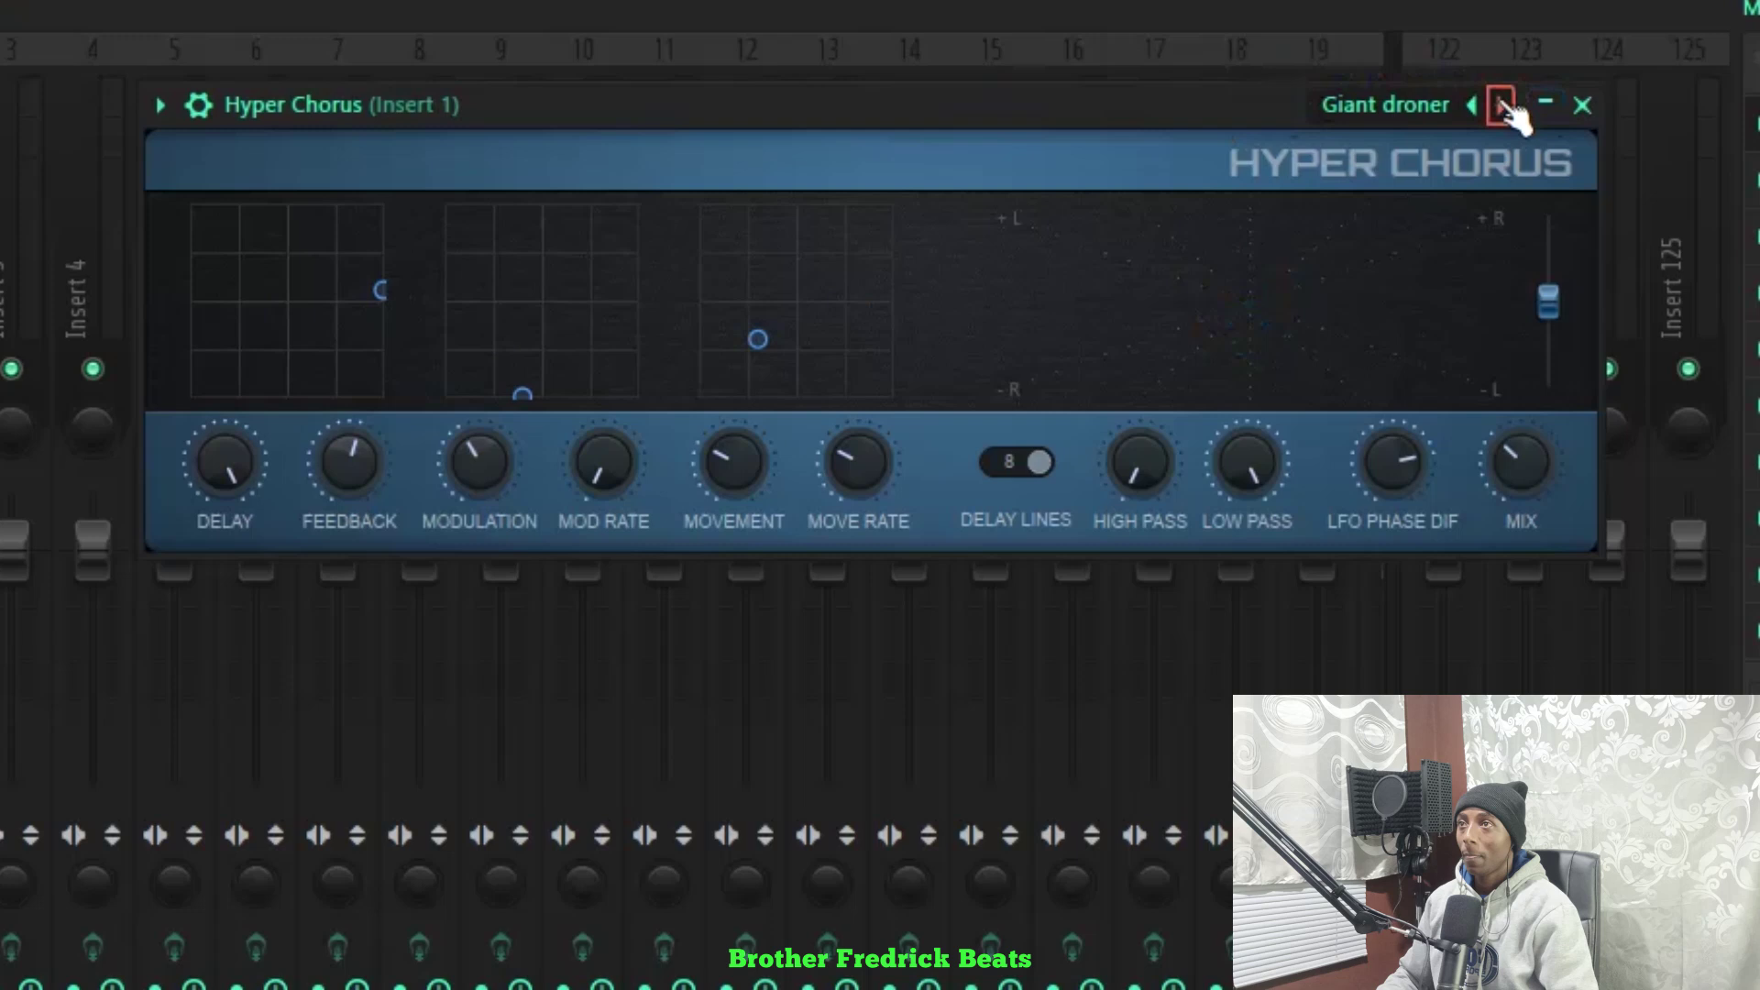
click(1292, 219)
key(space)
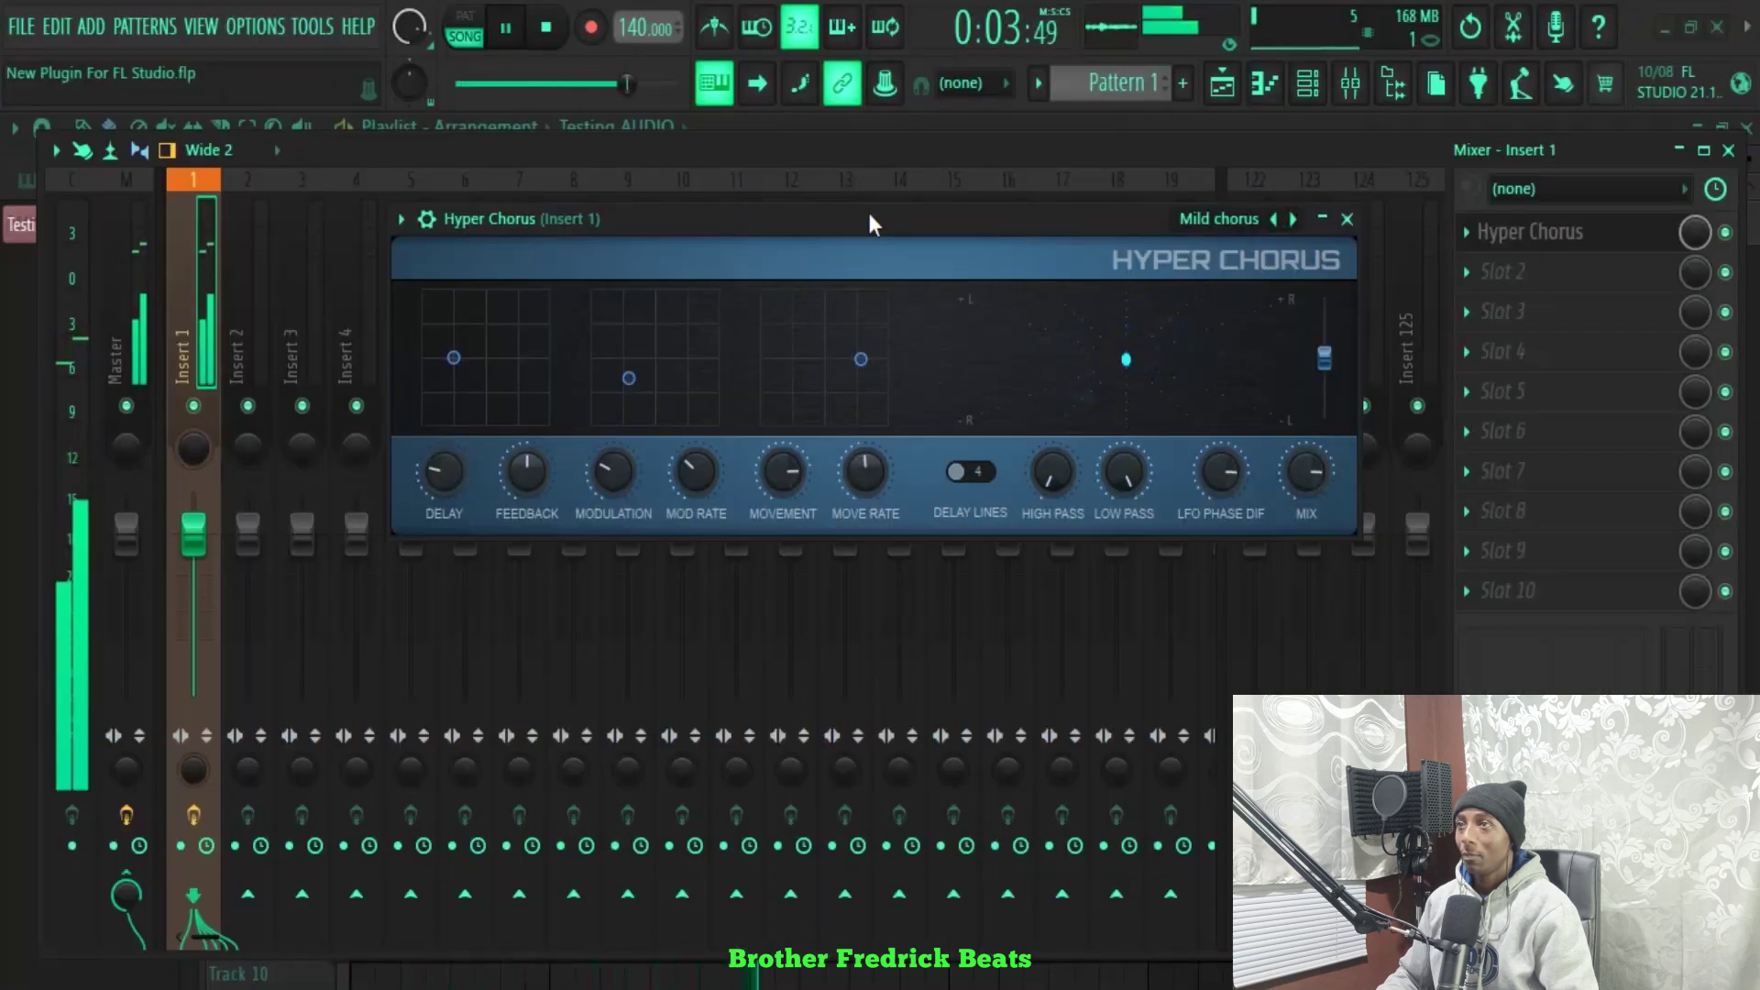
key(space)
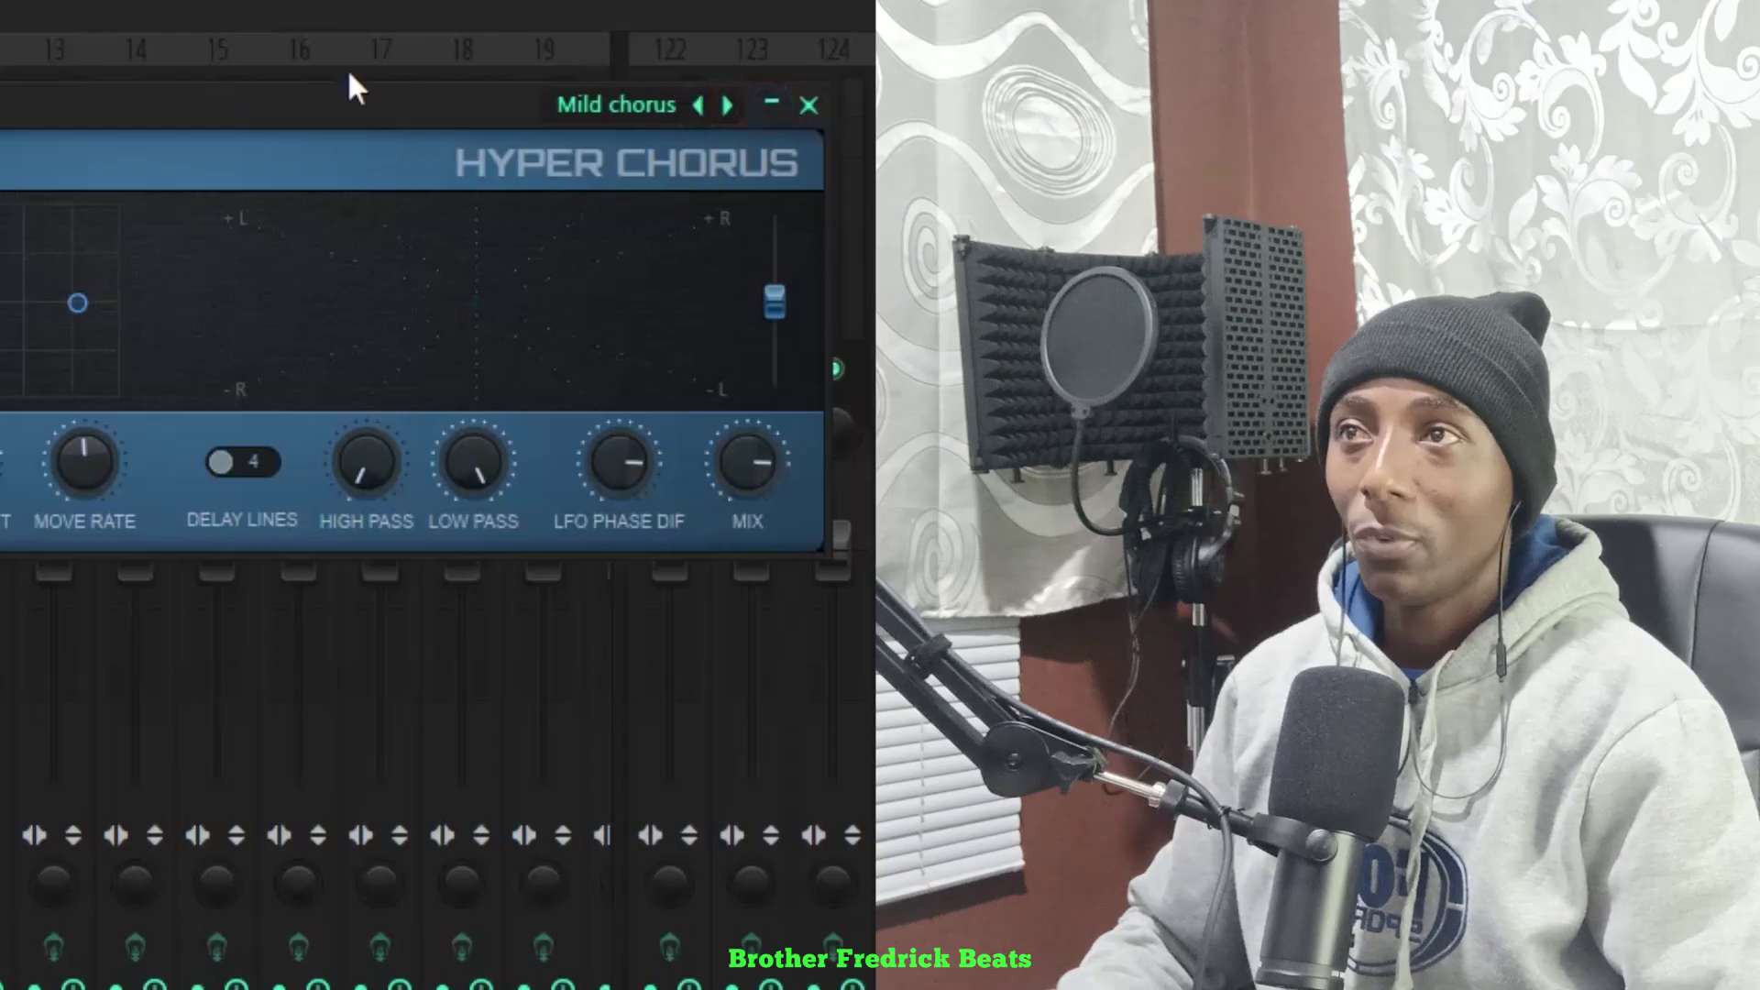
Audition the Orion belt and Sandy crust presets of Hyper Chorus on the vocal clip.
click(727, 105)
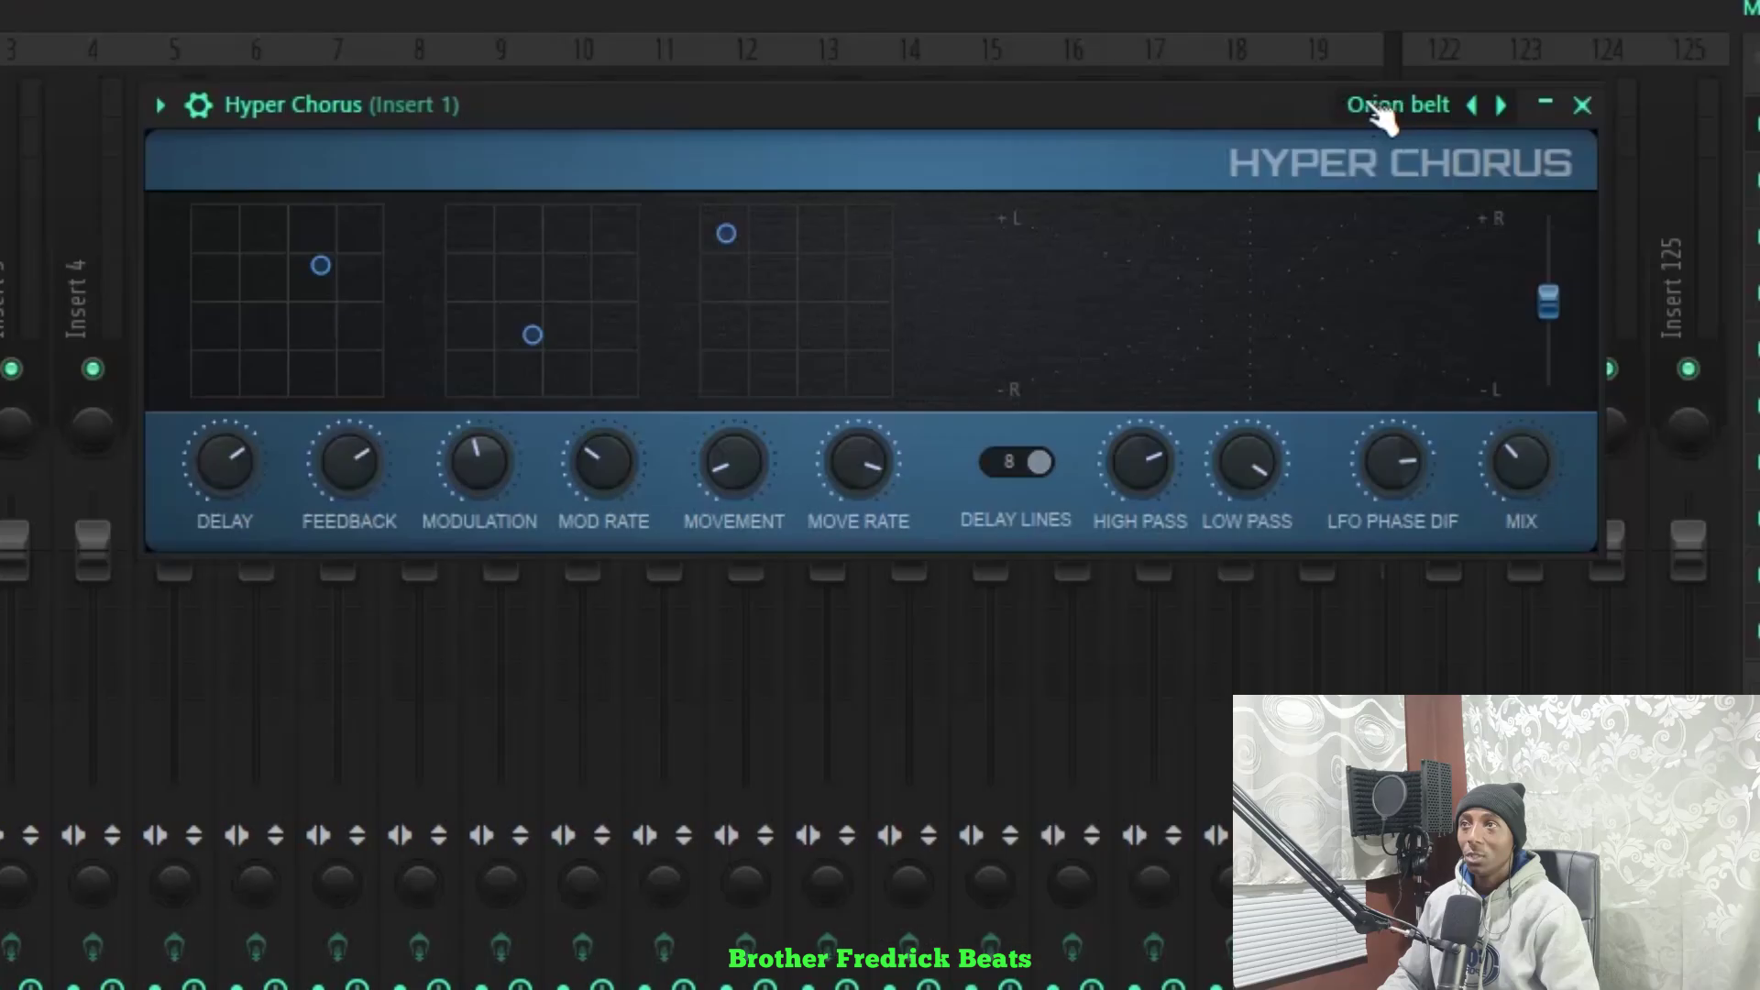
key(space)
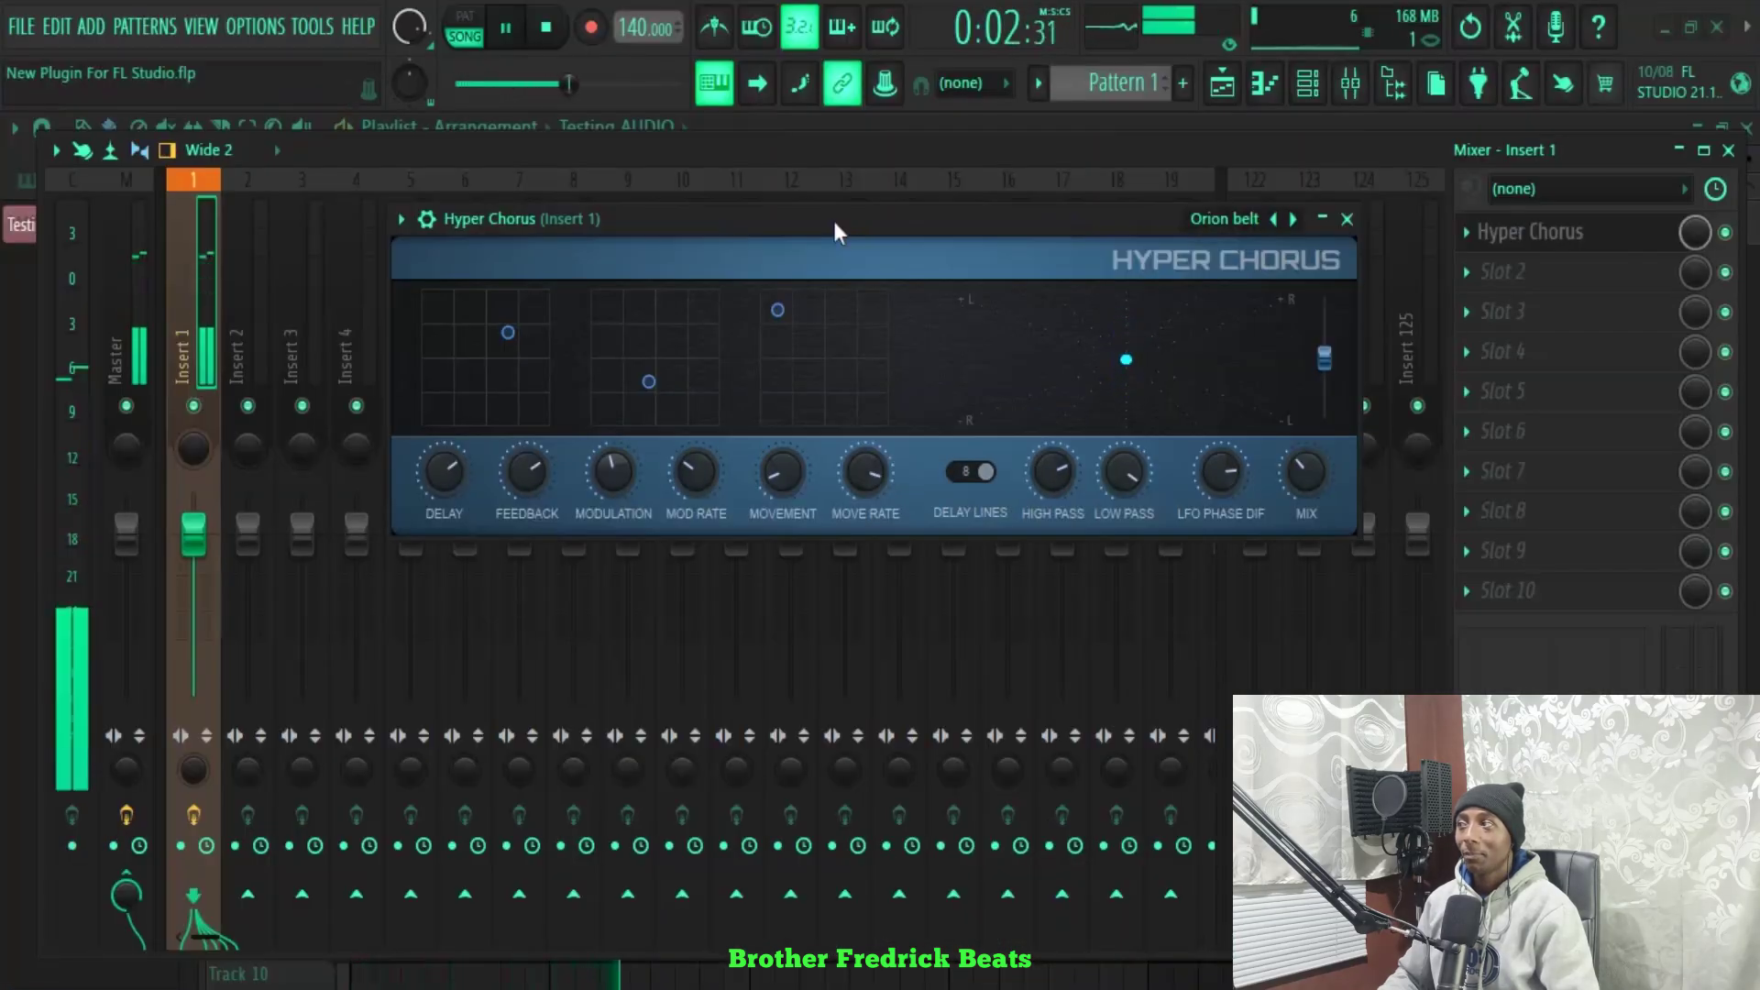
key(space)
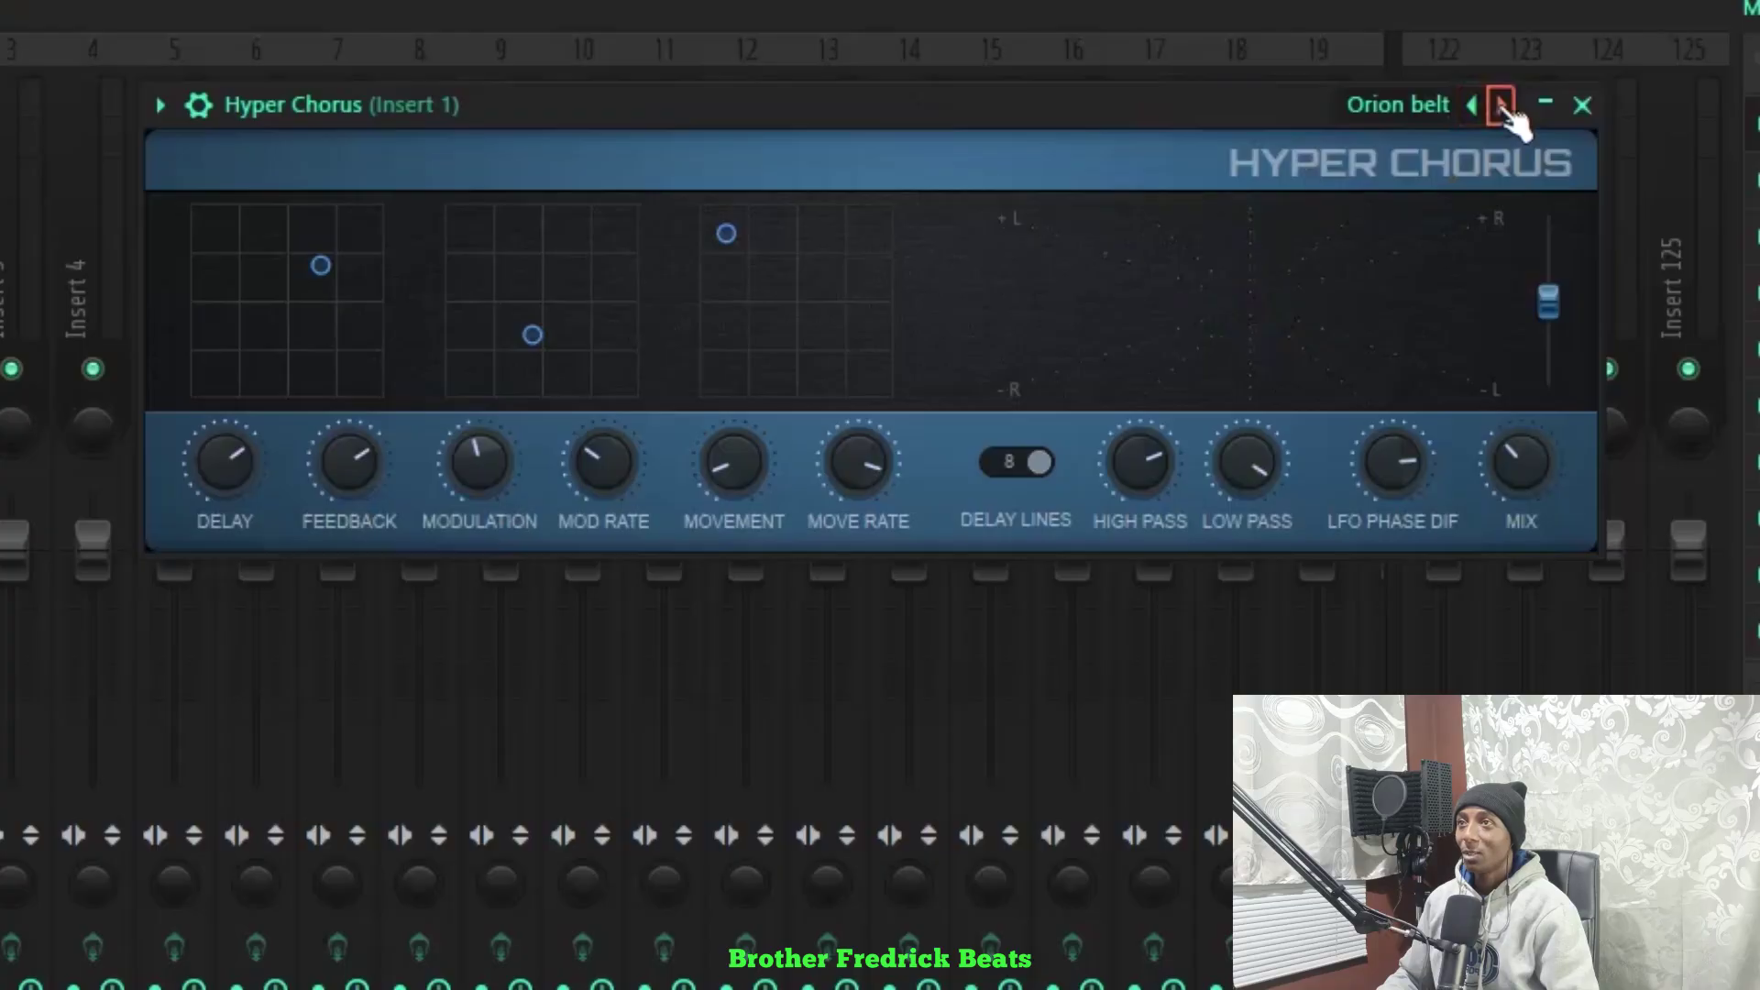
right_click(1500, 105)
click(1586, 377)
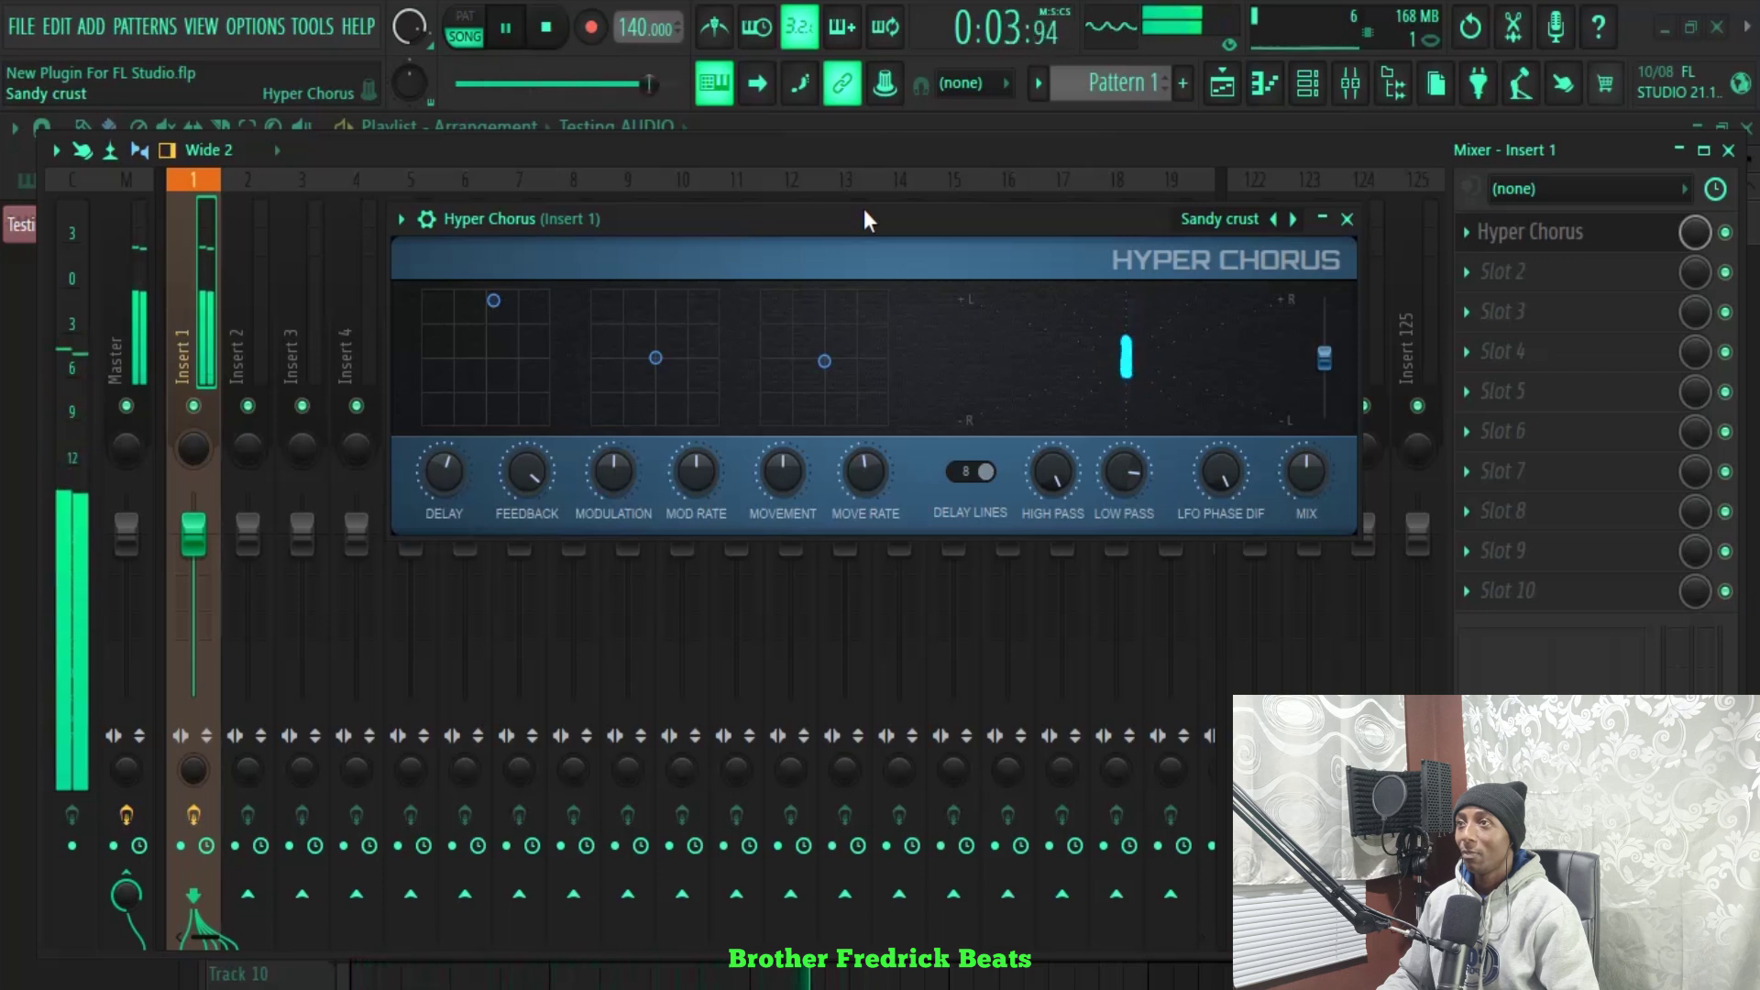
key(space)
Audition the Top shell, Viral 90s and Warm padder presets on the vocal clip, ending with Wild chorus.
click(1292, 218)
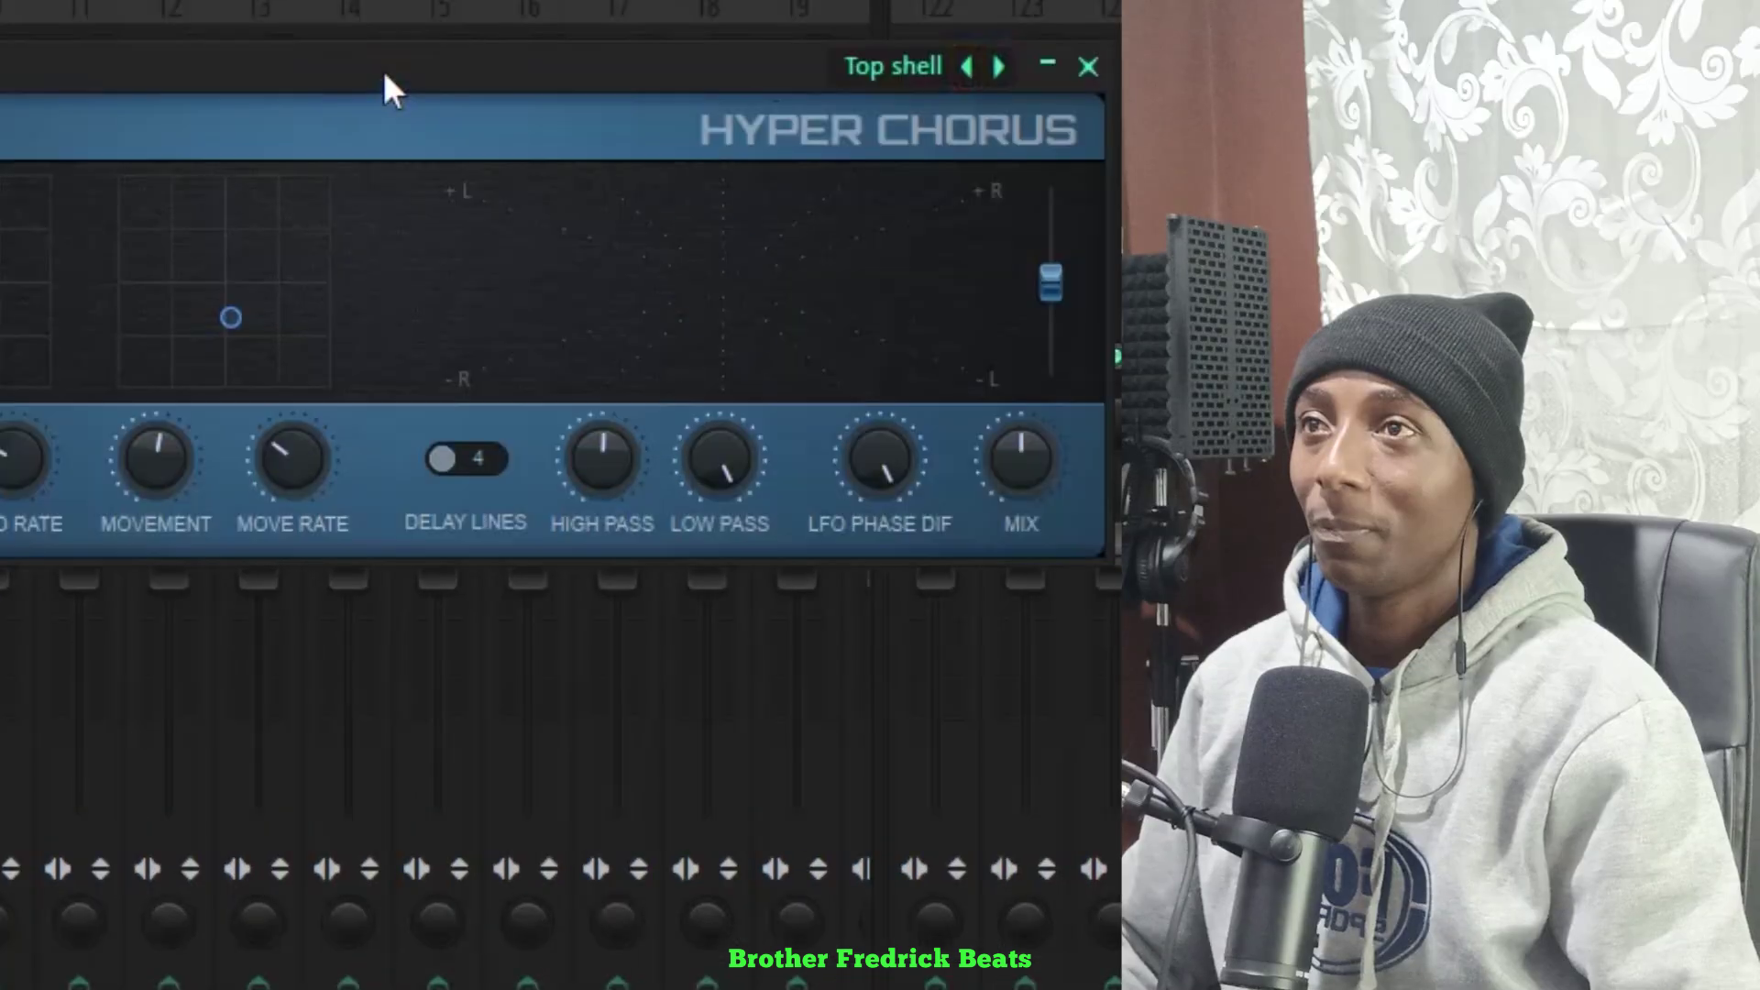
key(space)
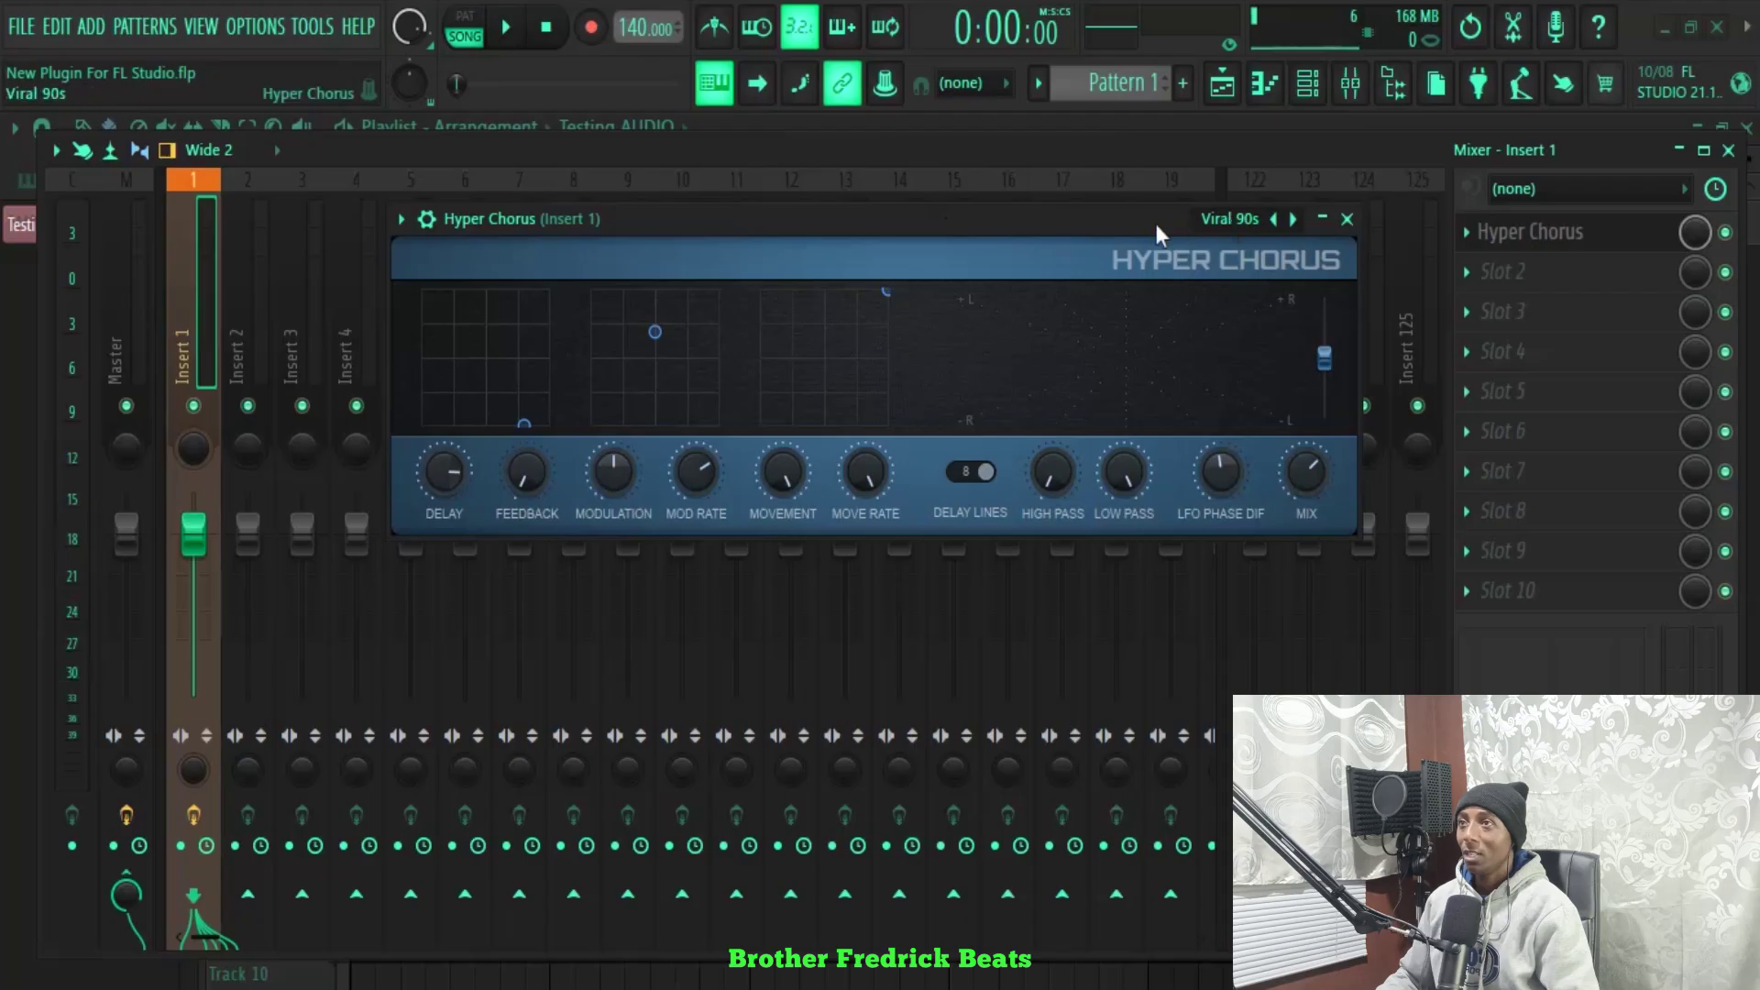
click(998, 66)
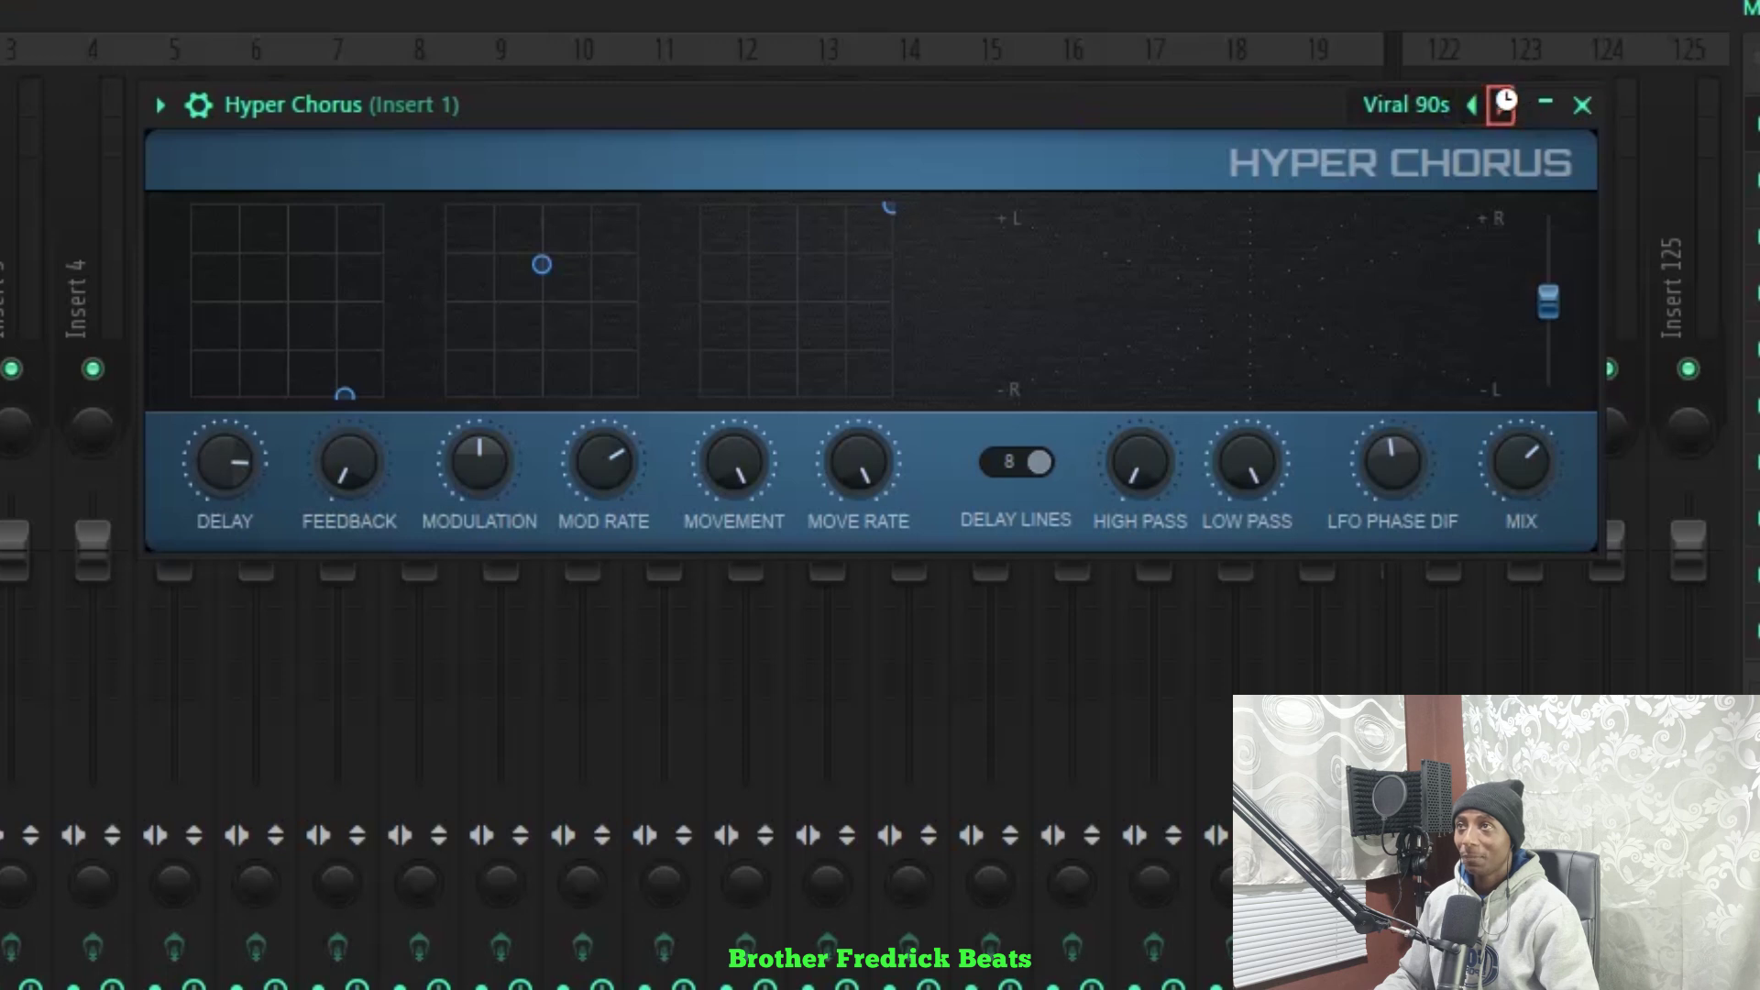
click(1503, 105)
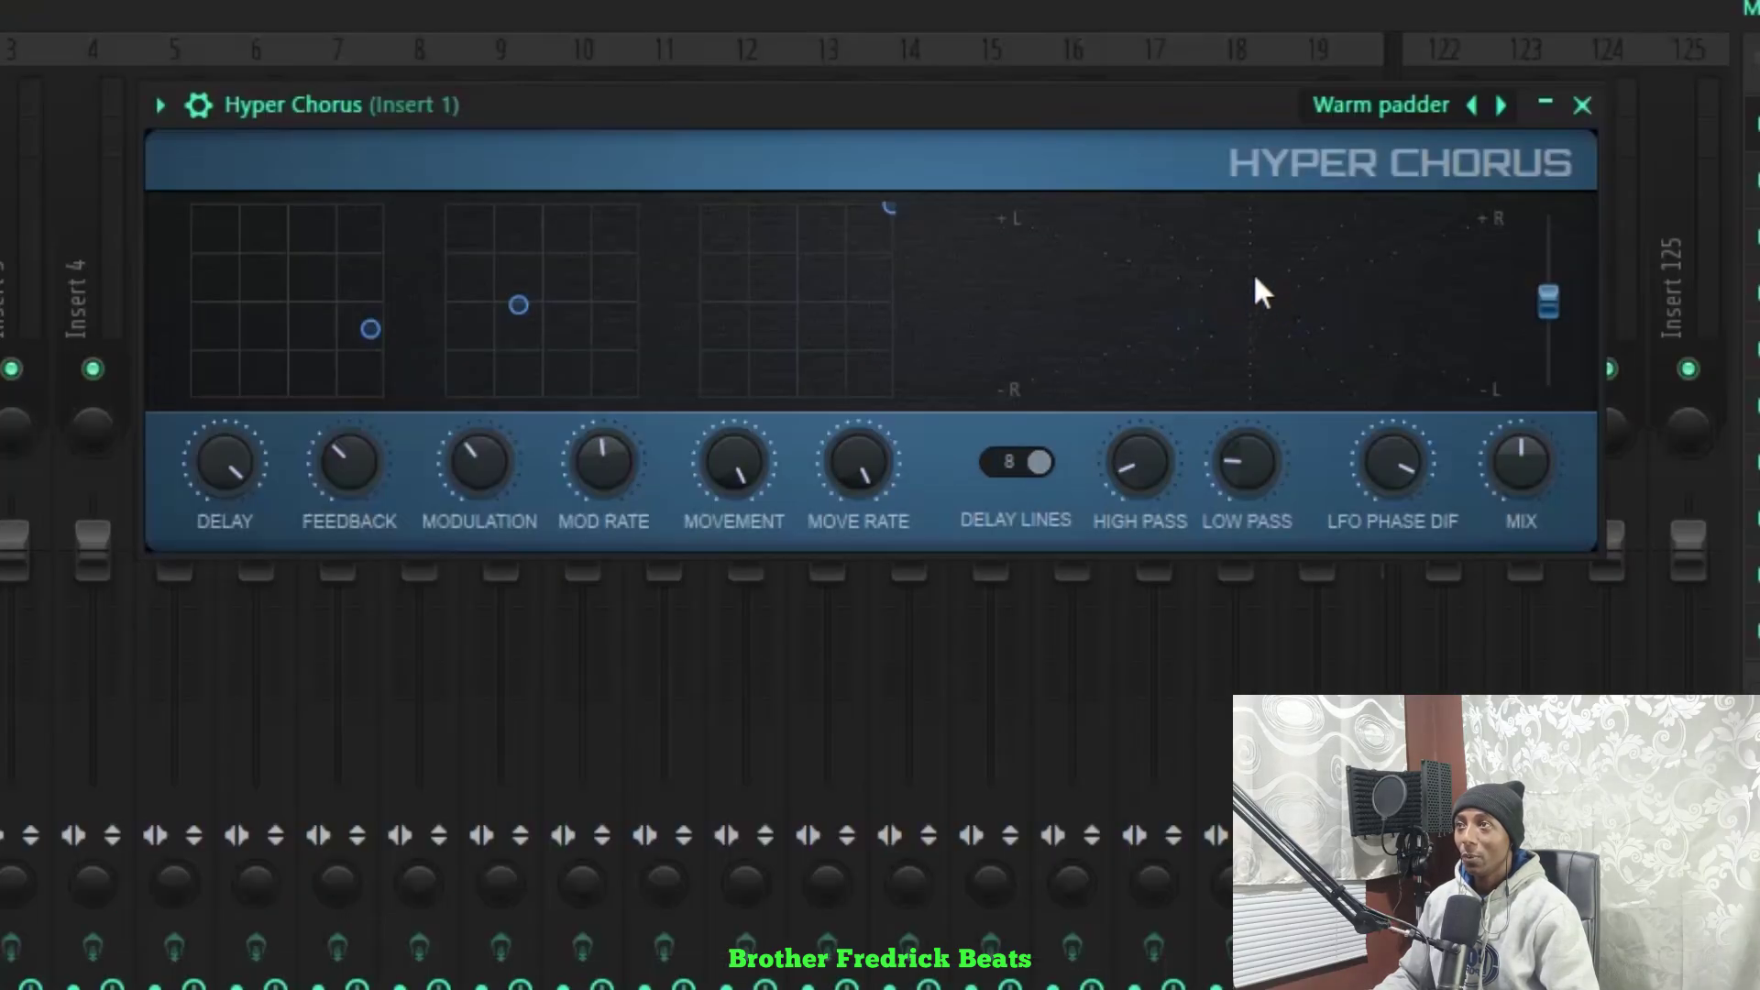
click(1501, 105)
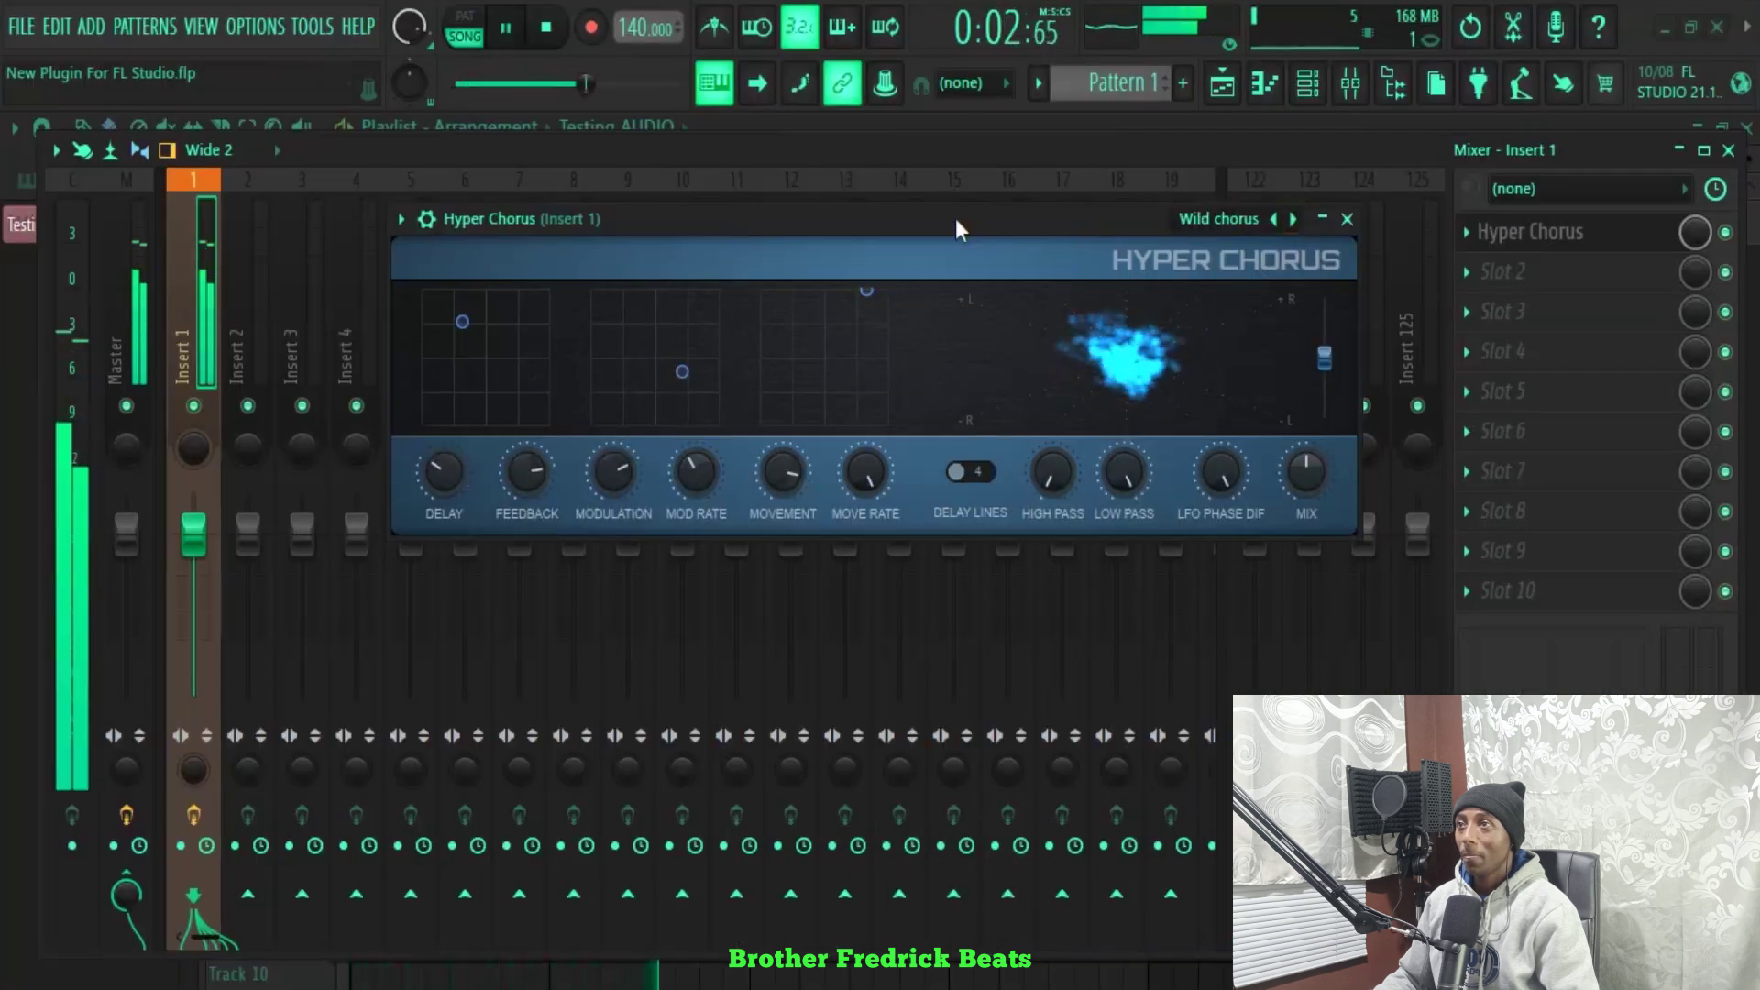
key(space)
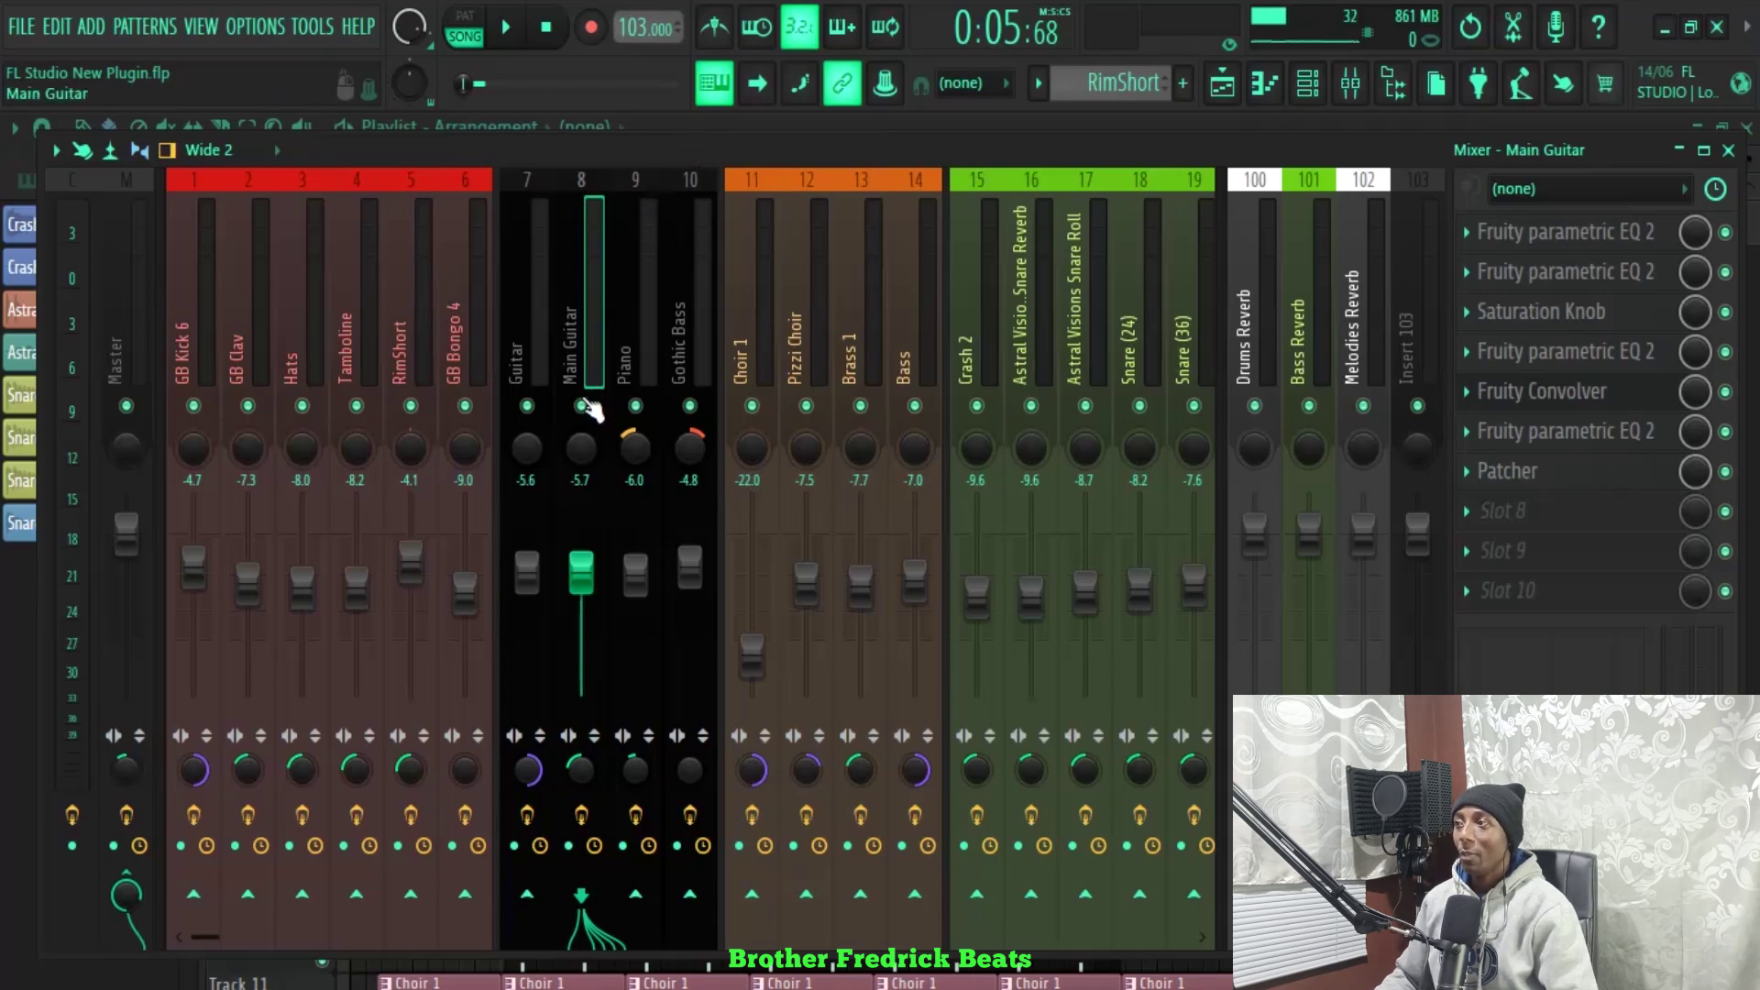
Load Hyper Chorus into slot 8 of the soloed Main Guitar track and play the guitar with the plugin's default settings.
key(space)
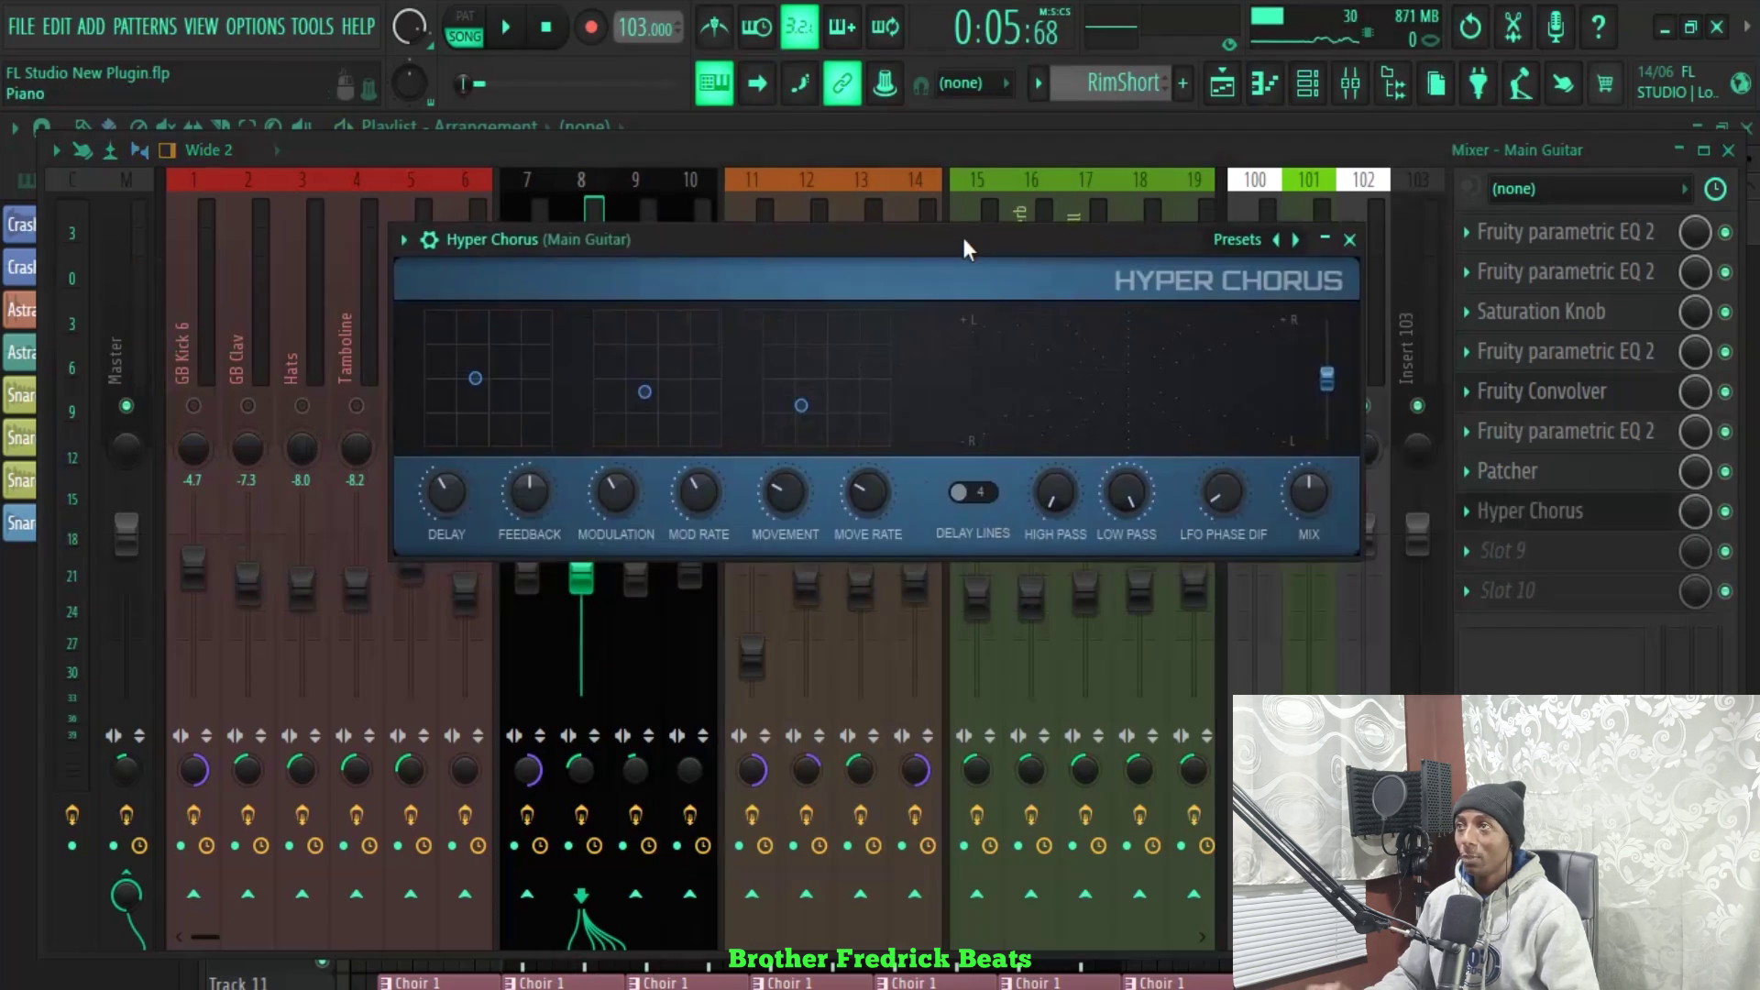
drag(964, 241, 932, 457)
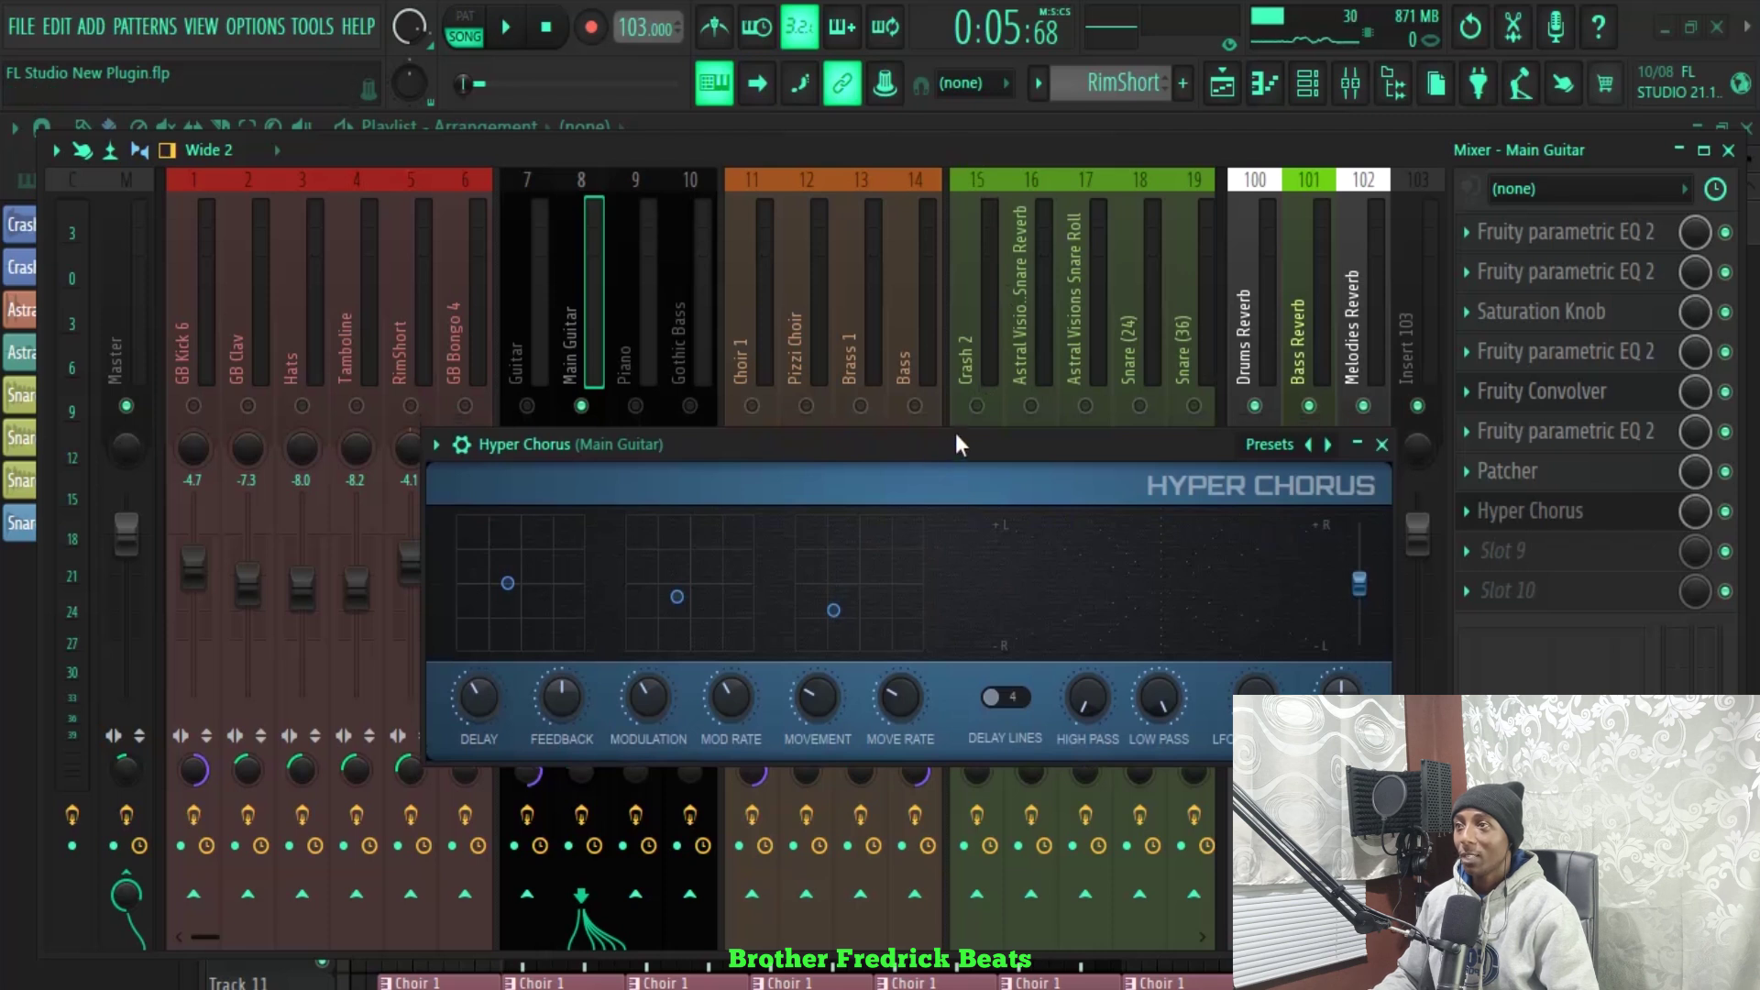
key(space)
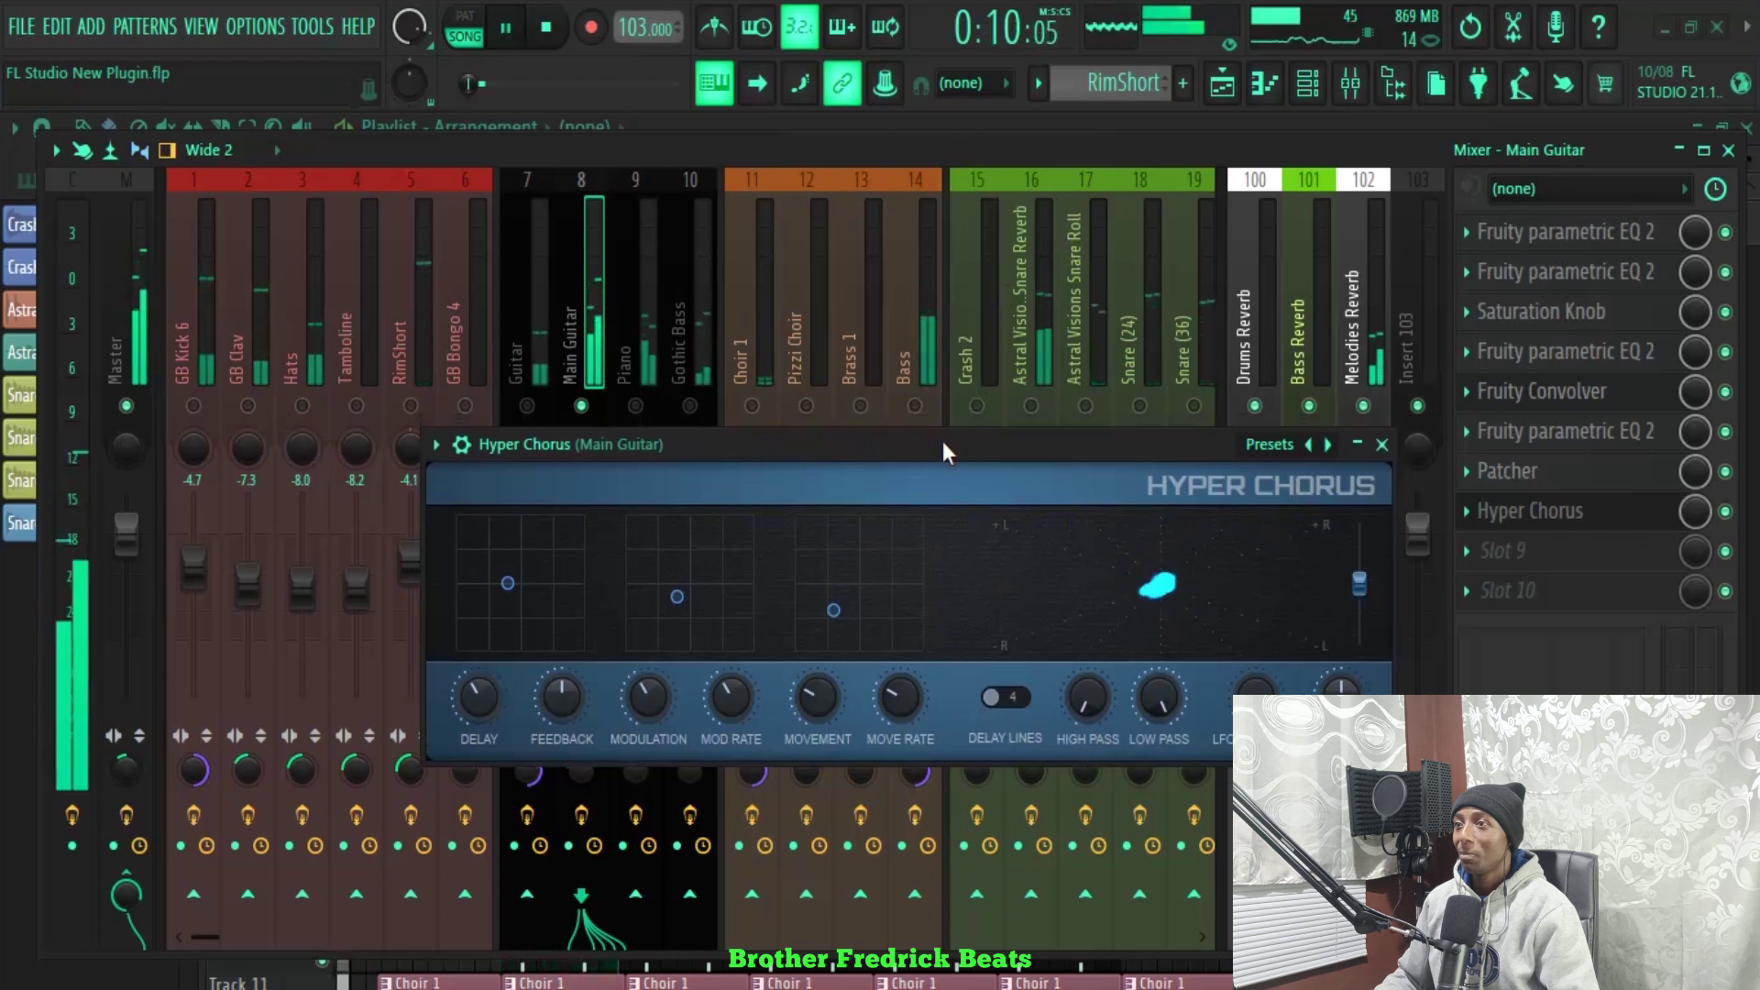
key(space)
Audition the Basic wide and Drift stacker presets of Hyper Chorus on the Main Guitar track.
click(1327, 444)
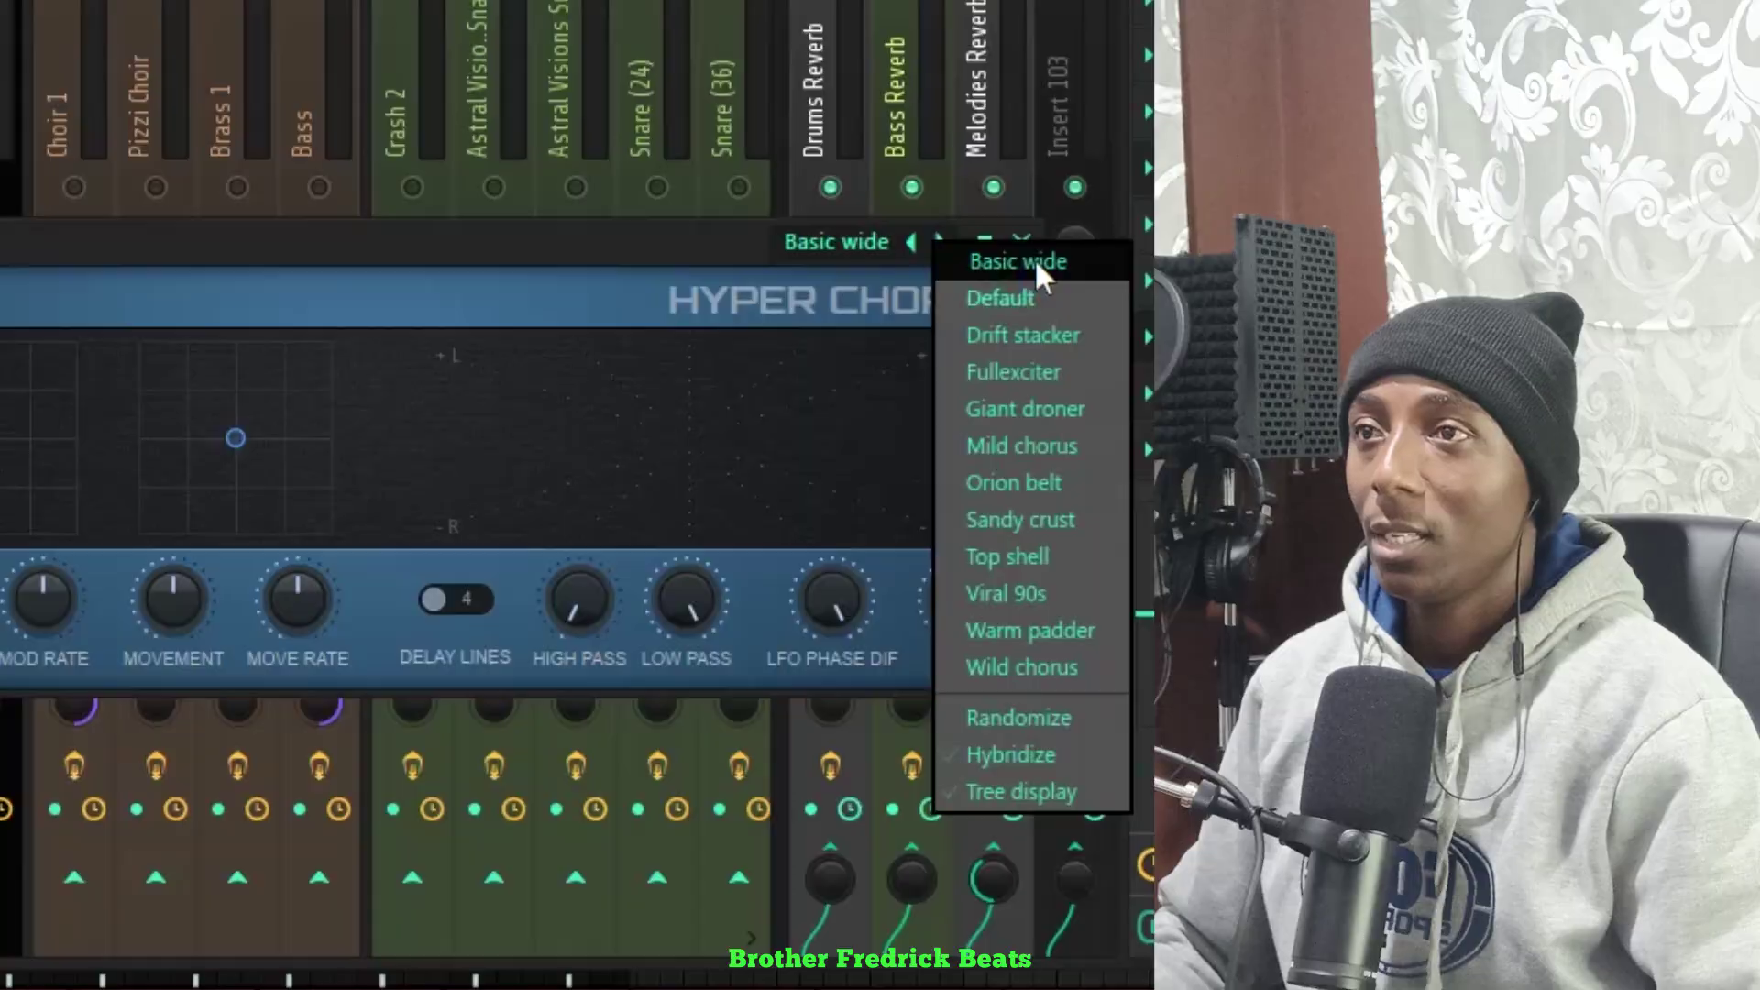
click(1390, 458)
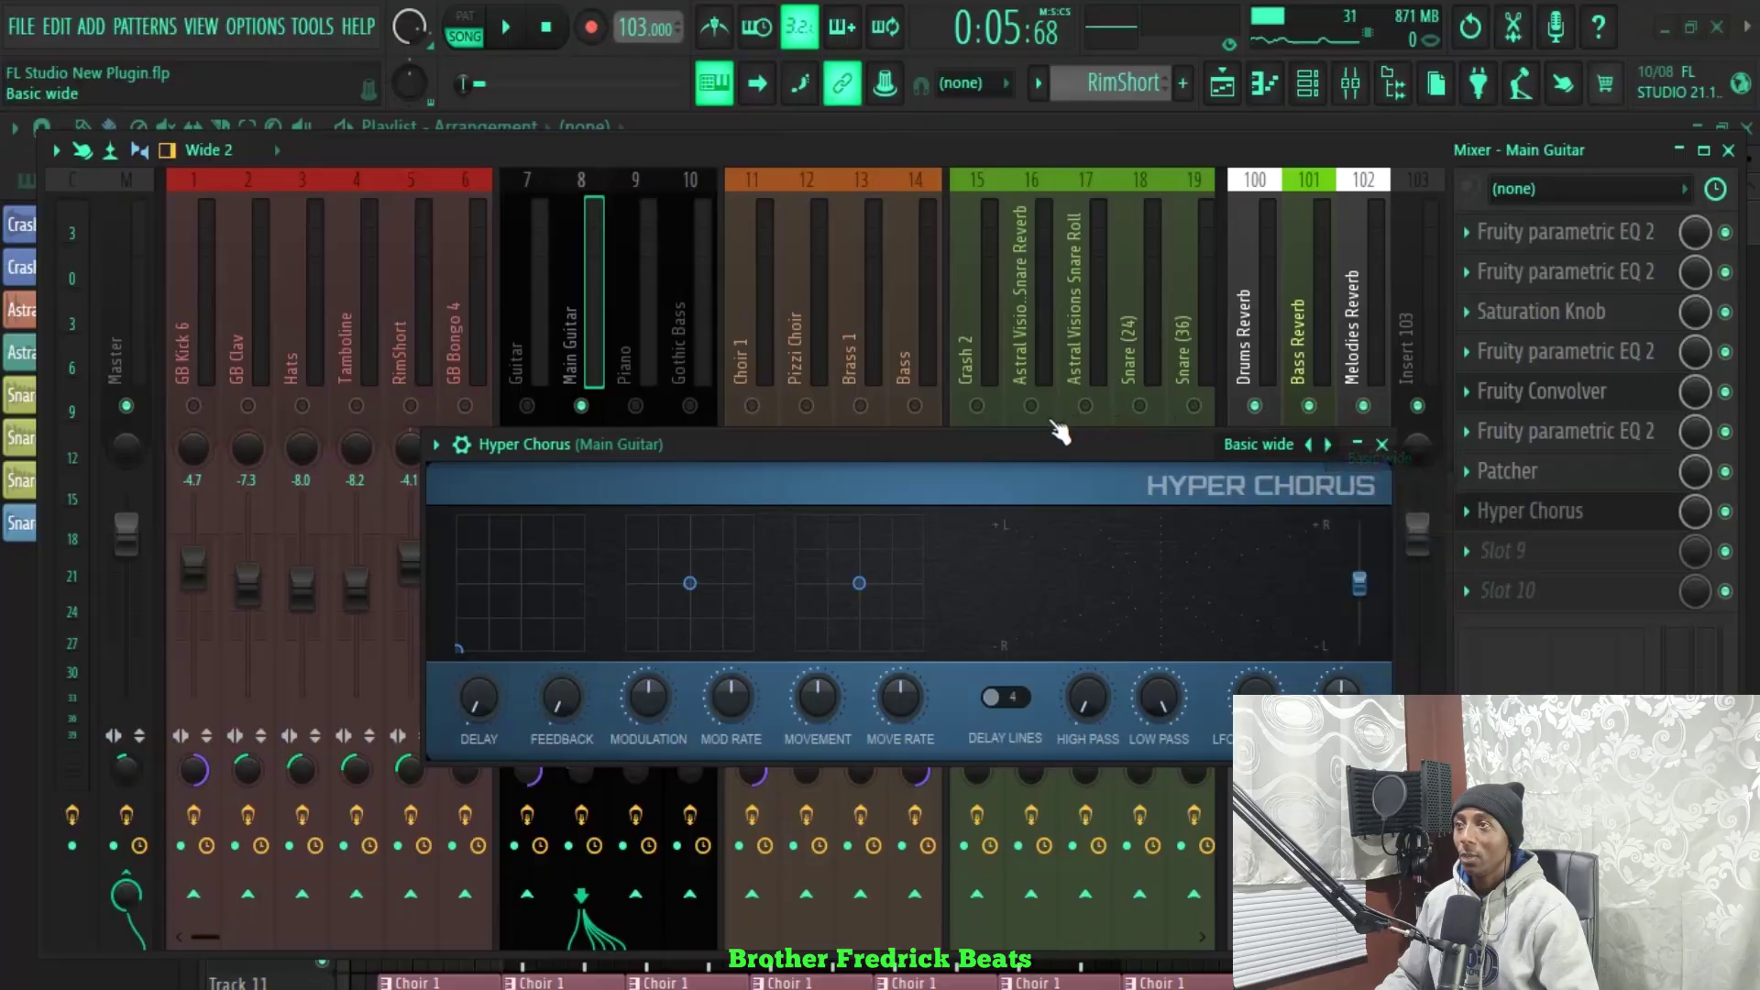
key(space)
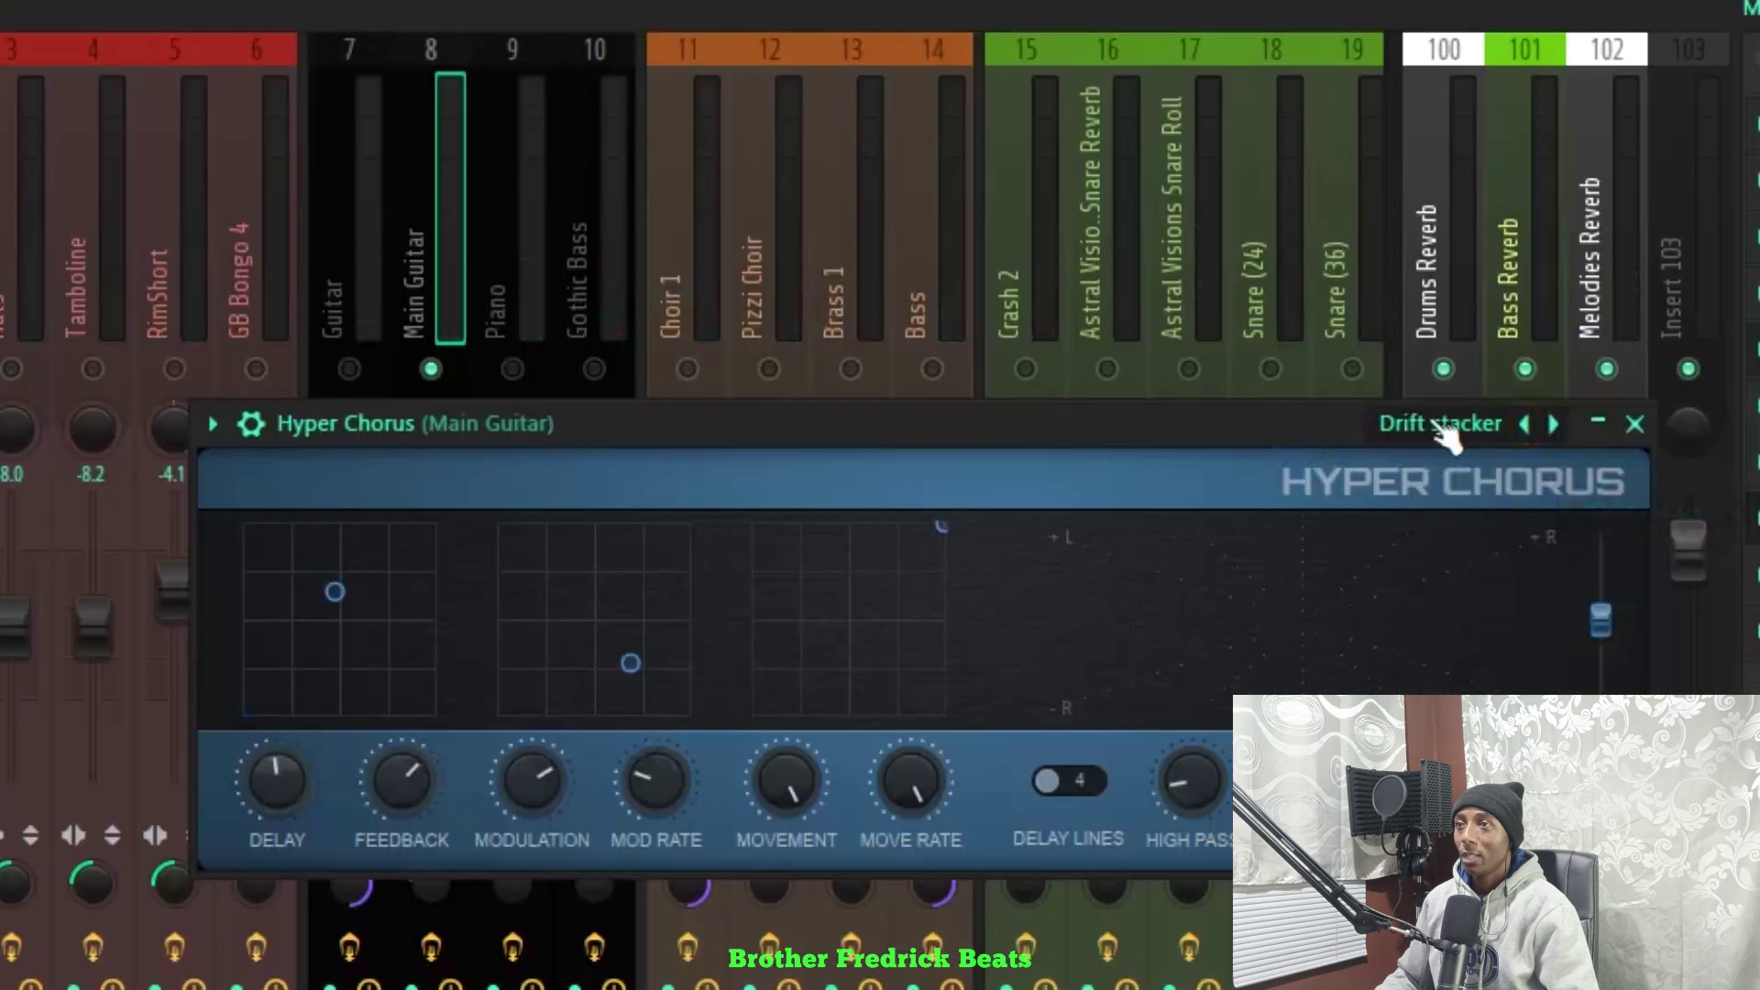
key(space)
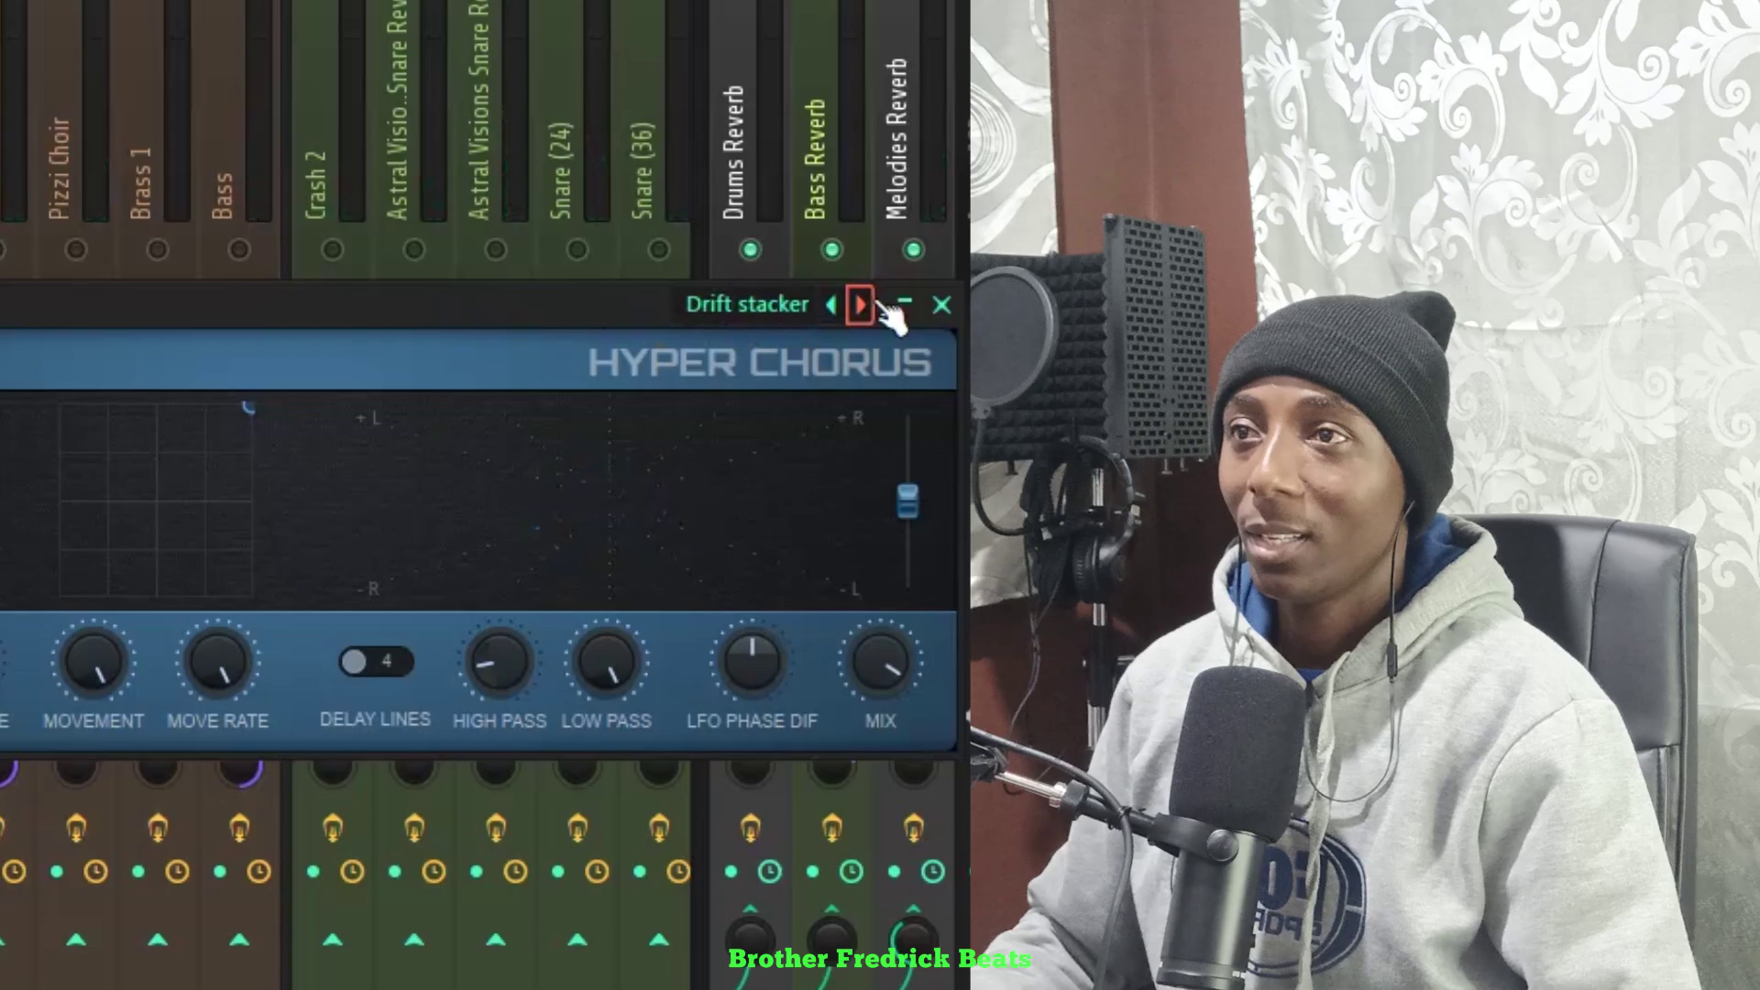
Try the Fullexciter, Giant droner and Wild chorus presets of Hyper Chorus on the Main Guitar track.
click(870, 306)
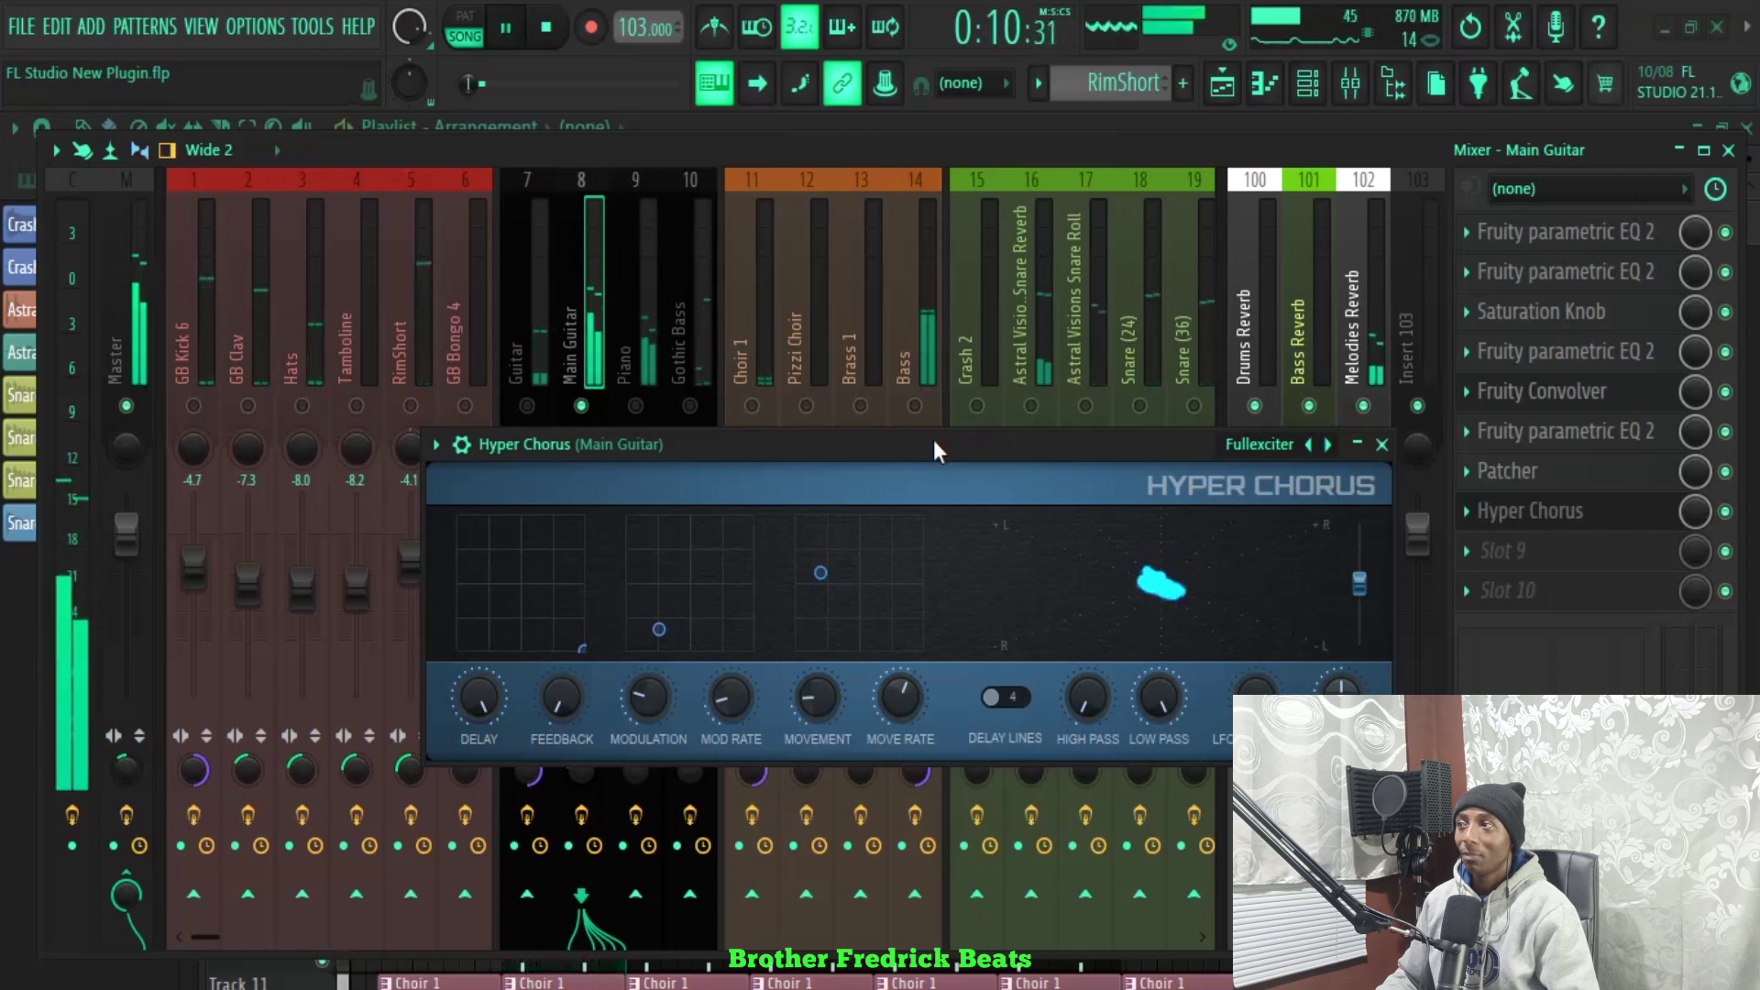
key(space)
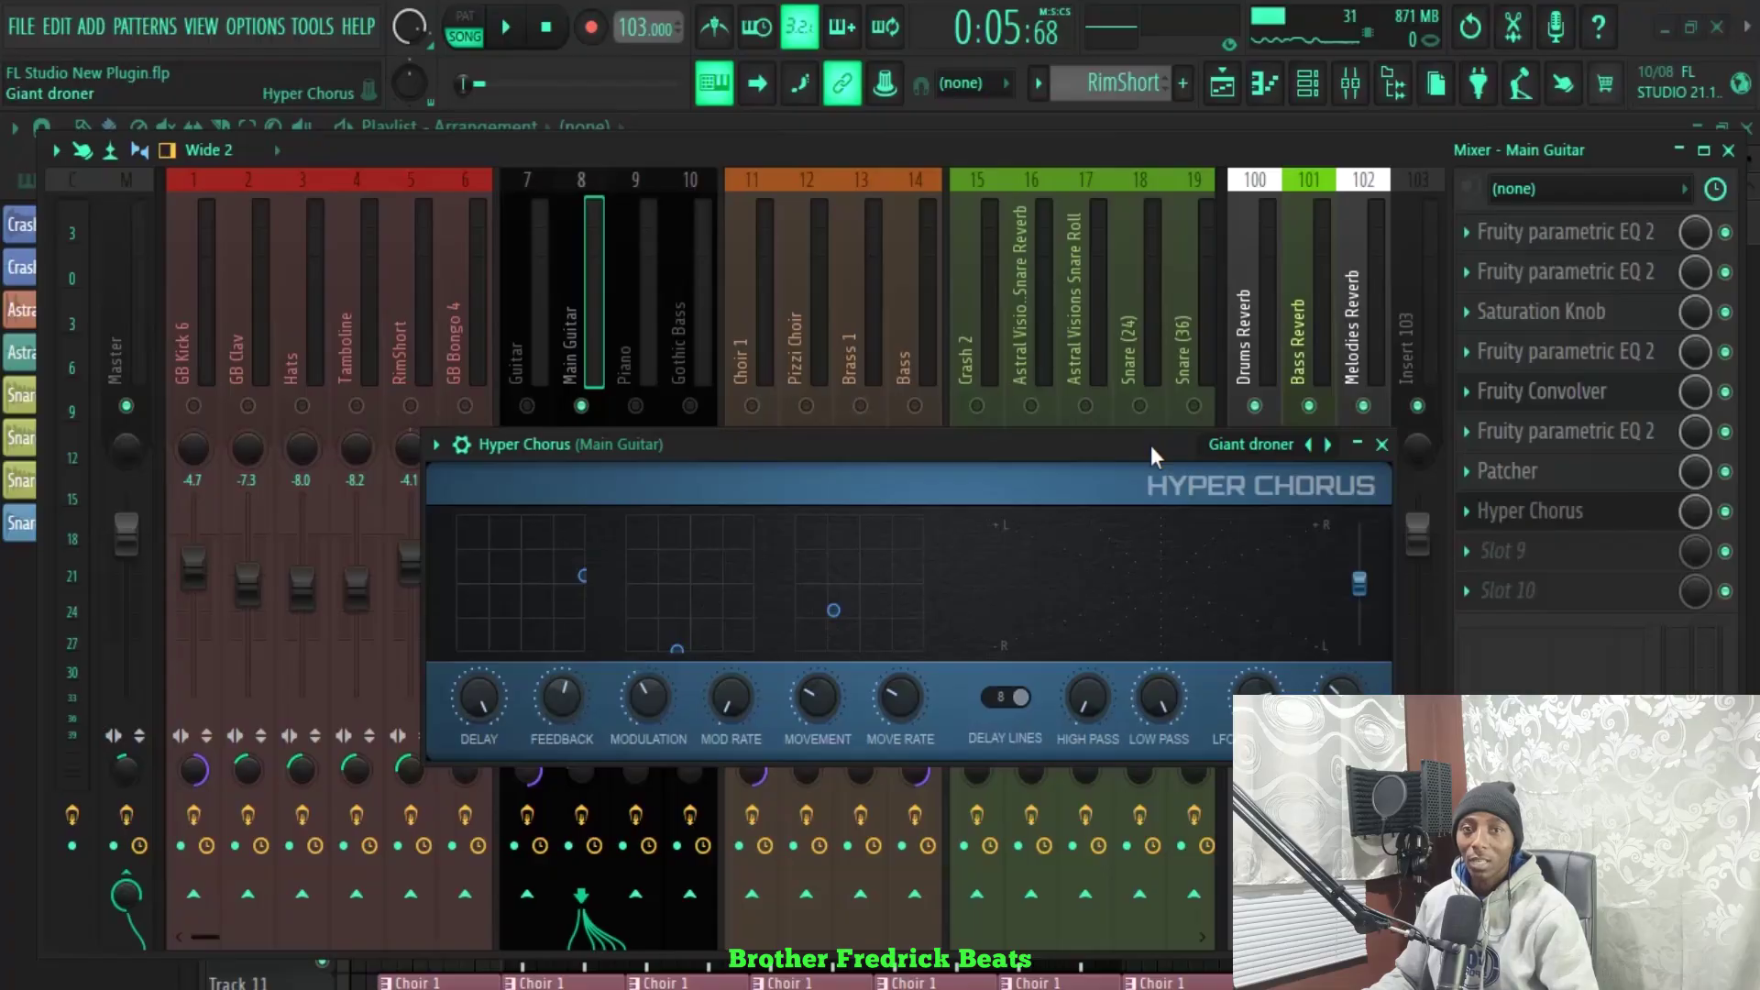
click(1327, 445)
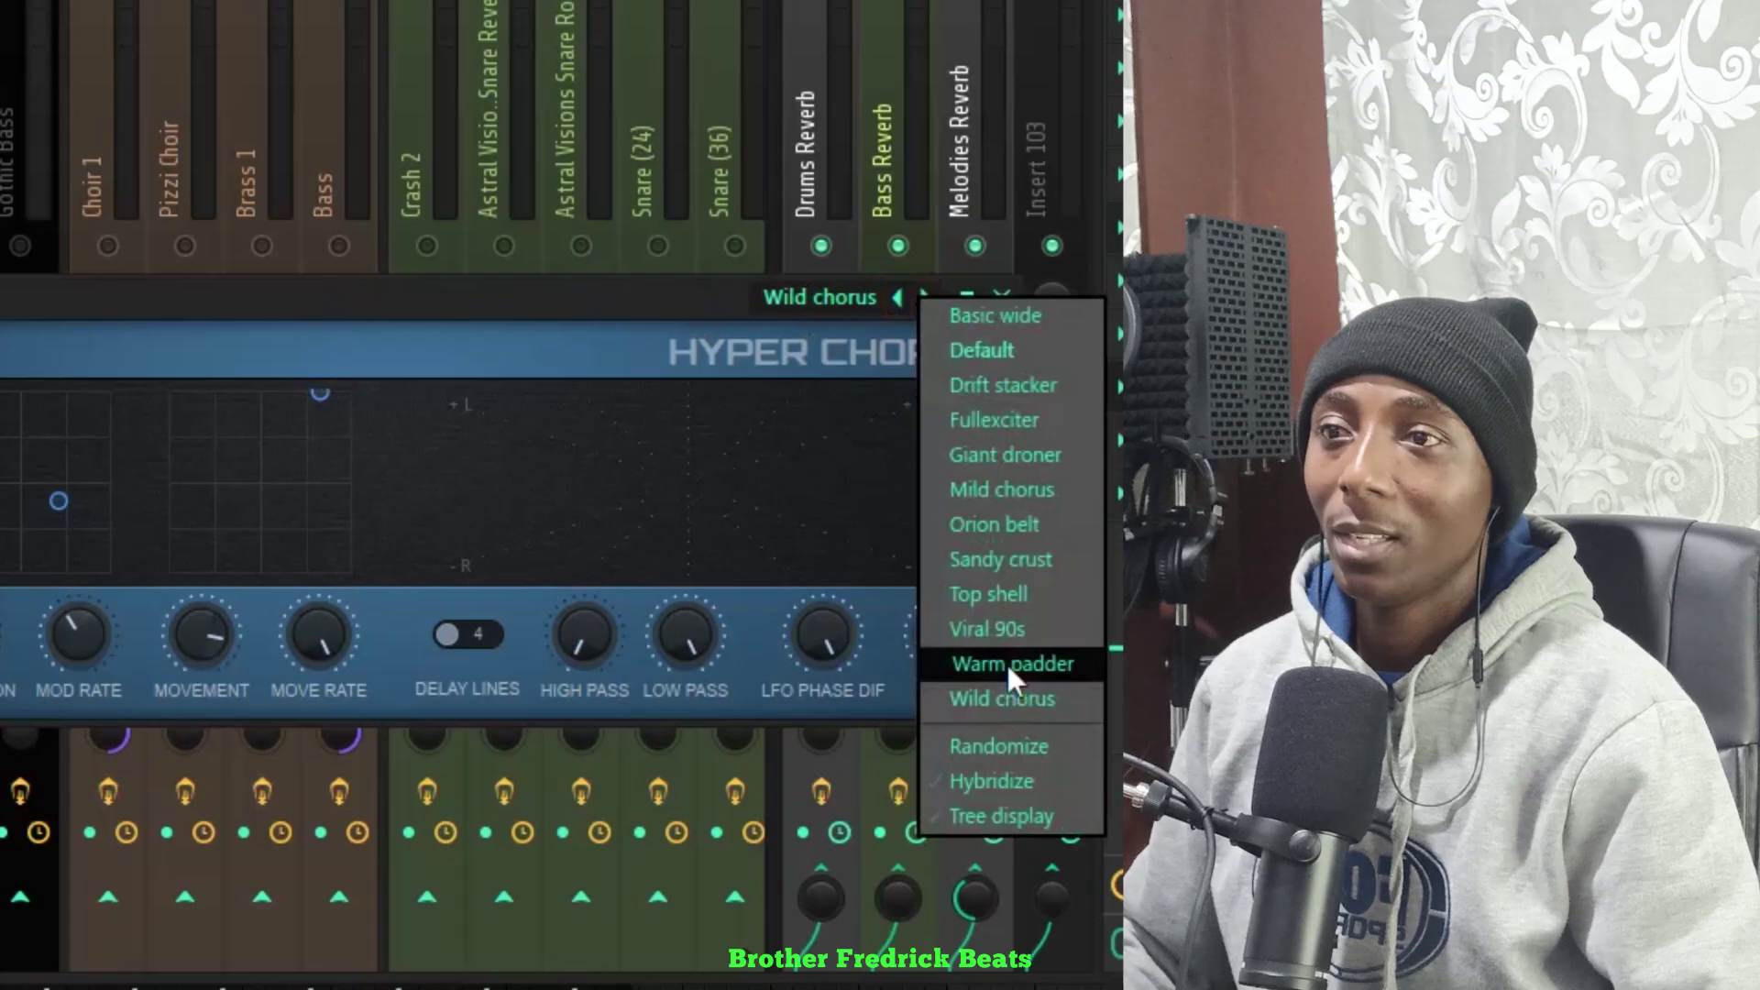
click(983, 598)
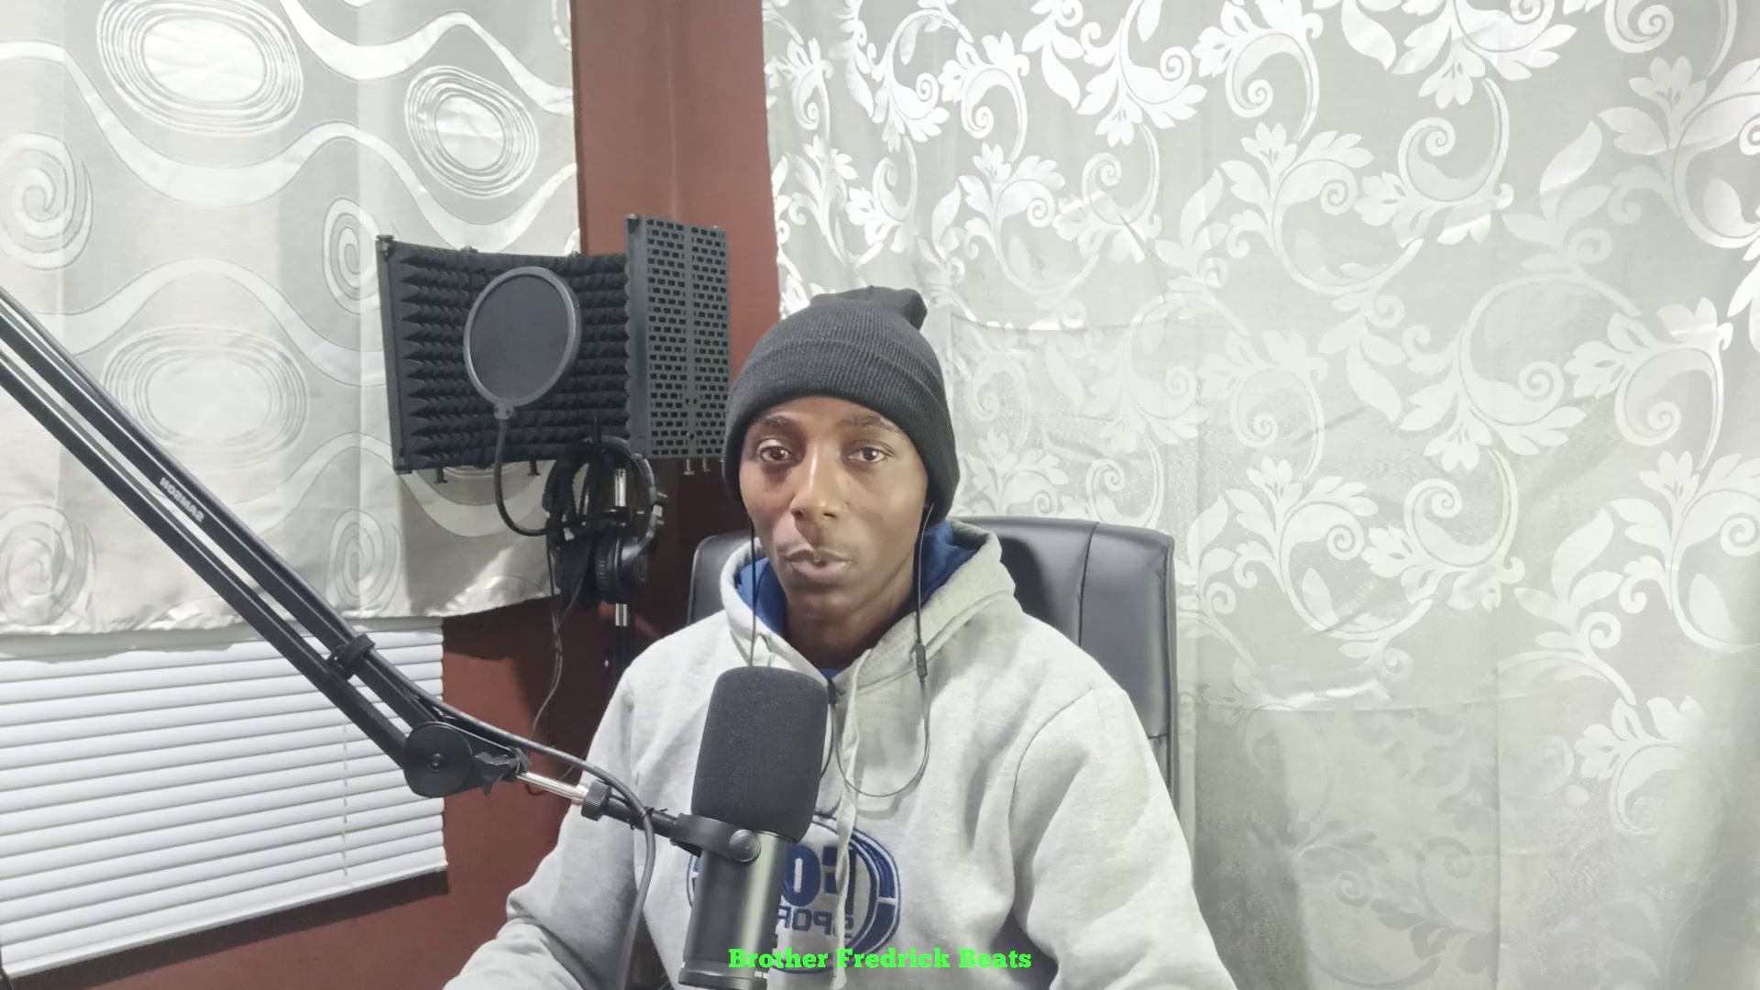